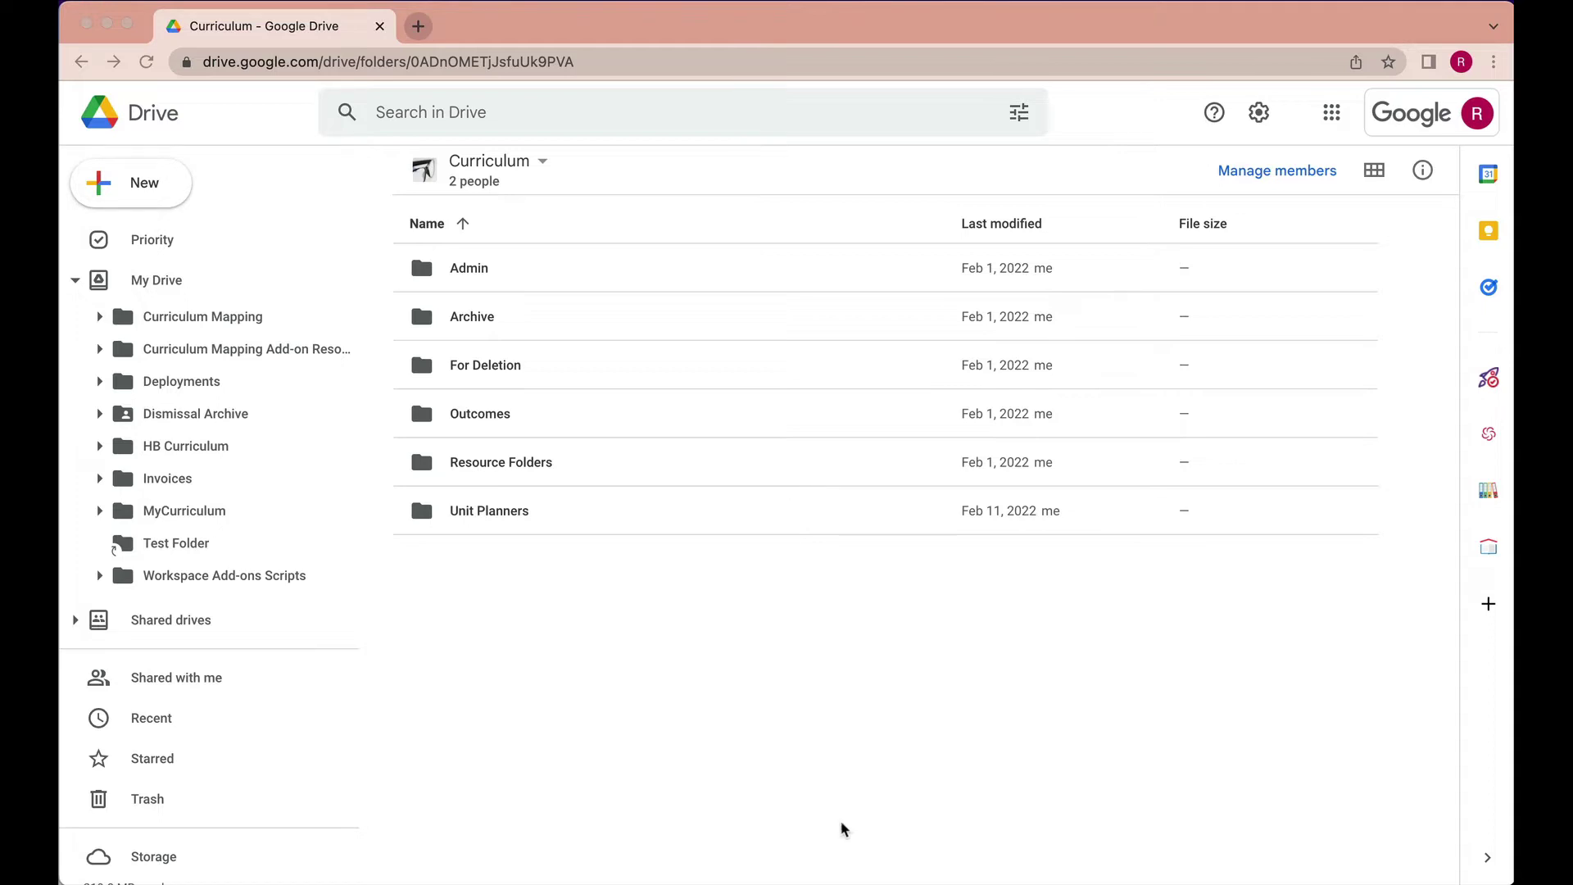
Step: Open the Curriculum Mapping add-on in Drive, read its About section, and launch the dashboard report
click(1491, 554)
click(1489, 549)
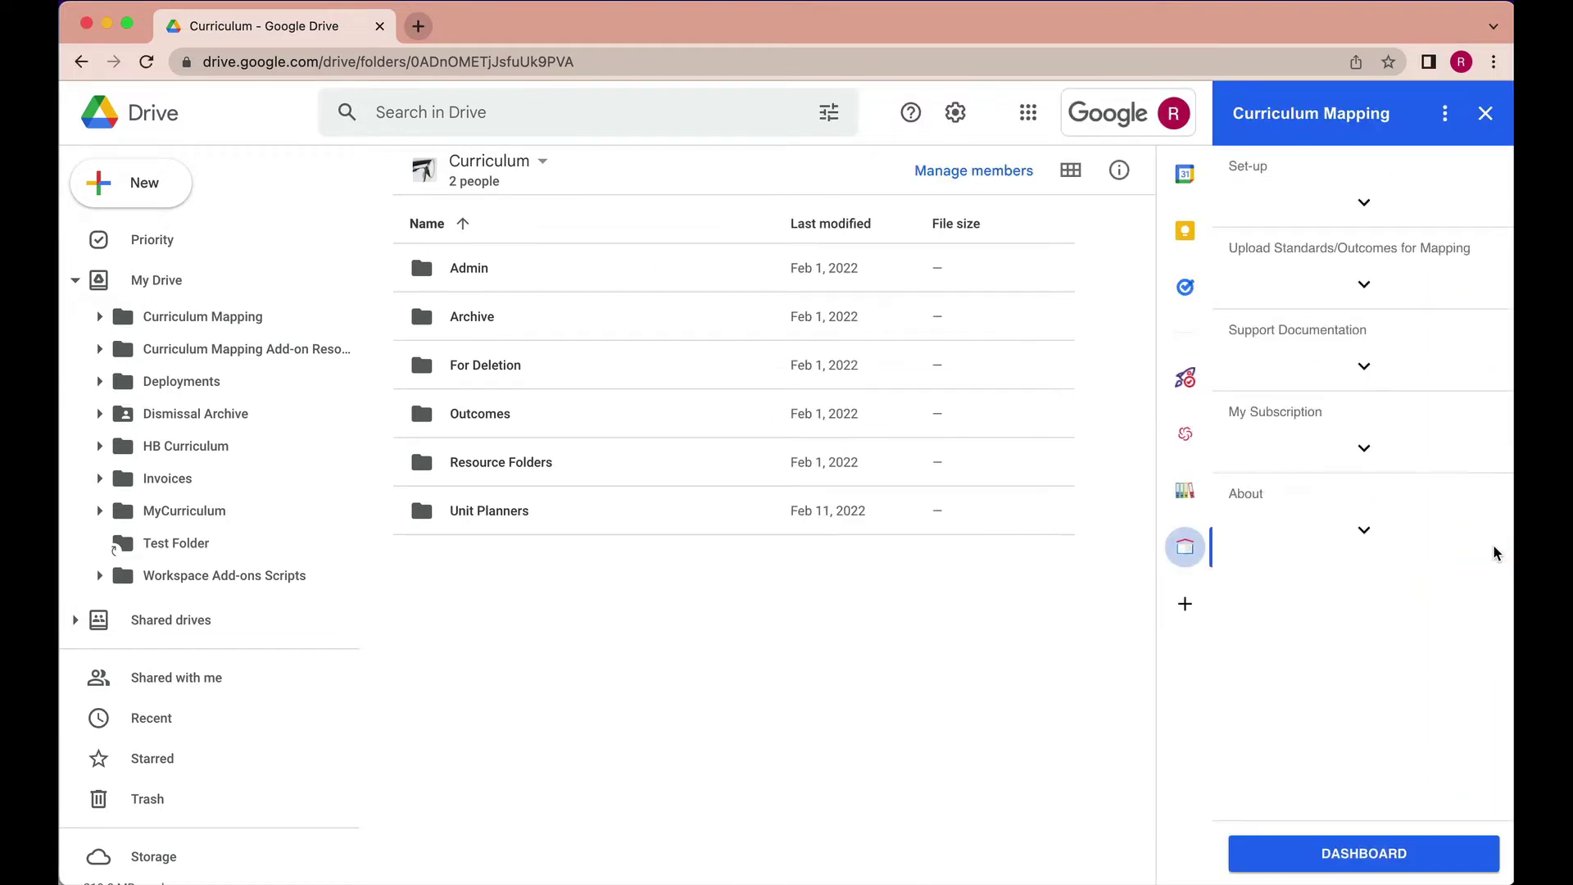
click(1381, 532)
scroll(1387, 586, down, 5)
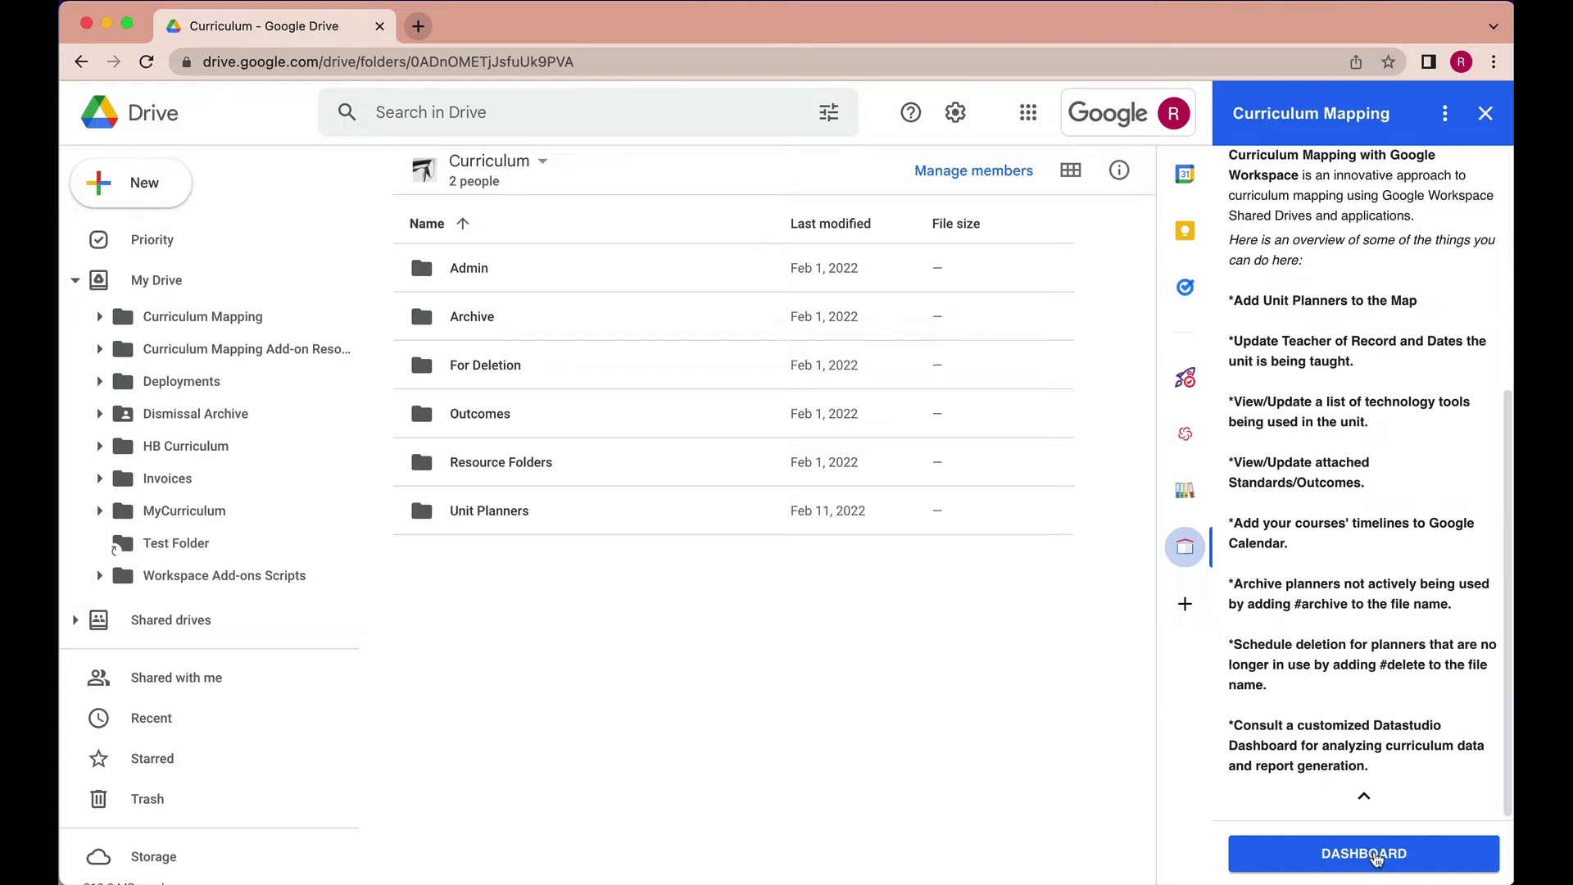
click(1375, 856)
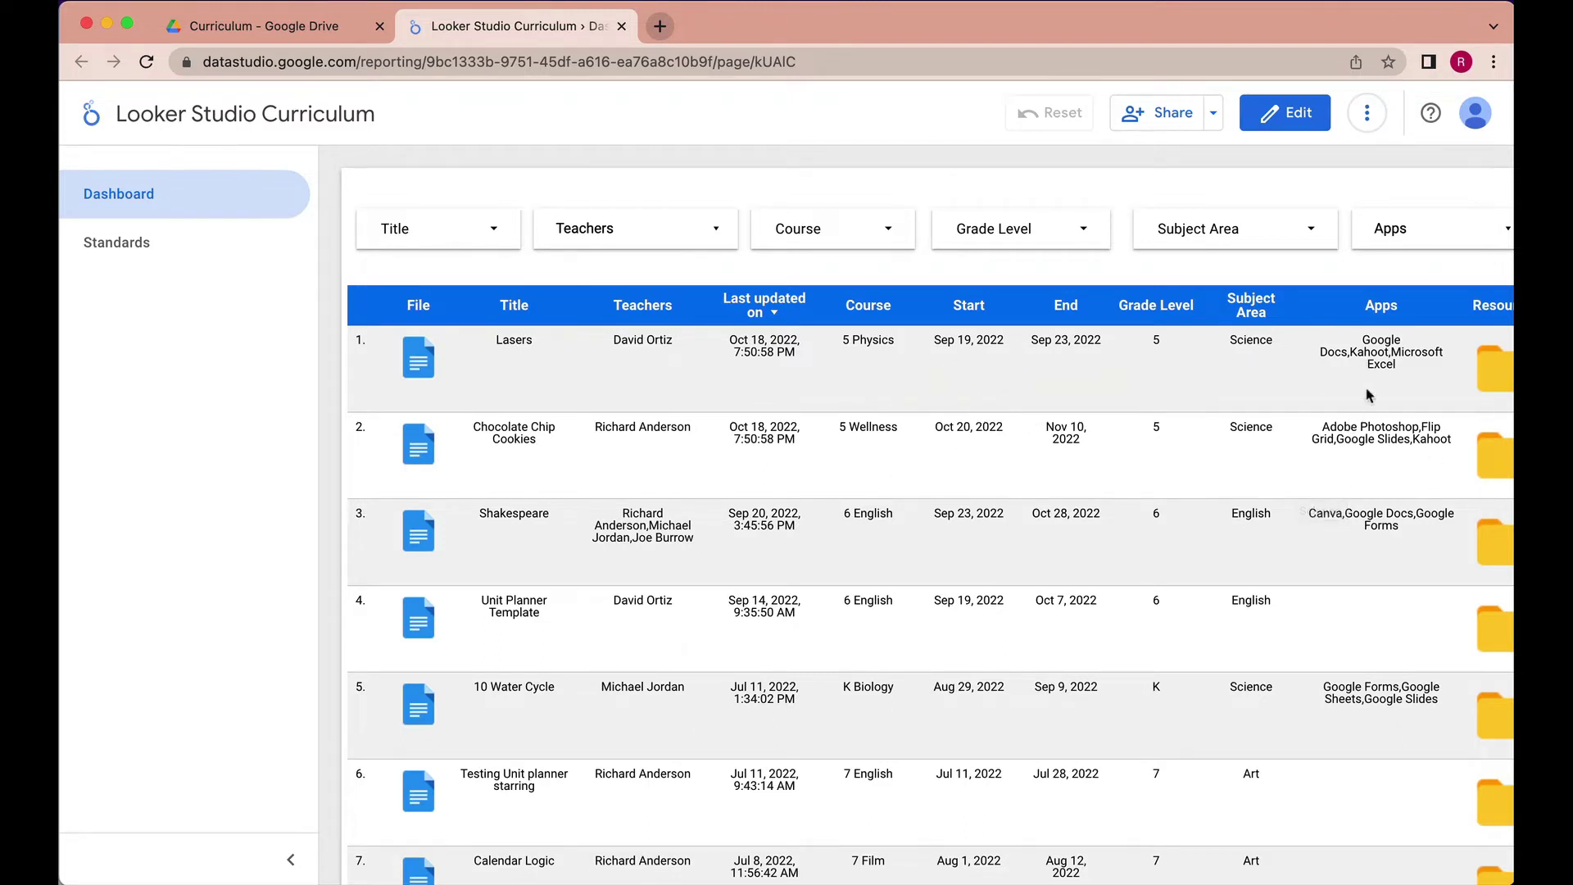
Step: Scroll through the dashboard's unit table and open the Chocolate Chip Cookies unit planner document
scroll(1383, 737, down, 1)
scroll(1383, 737, up, 1)
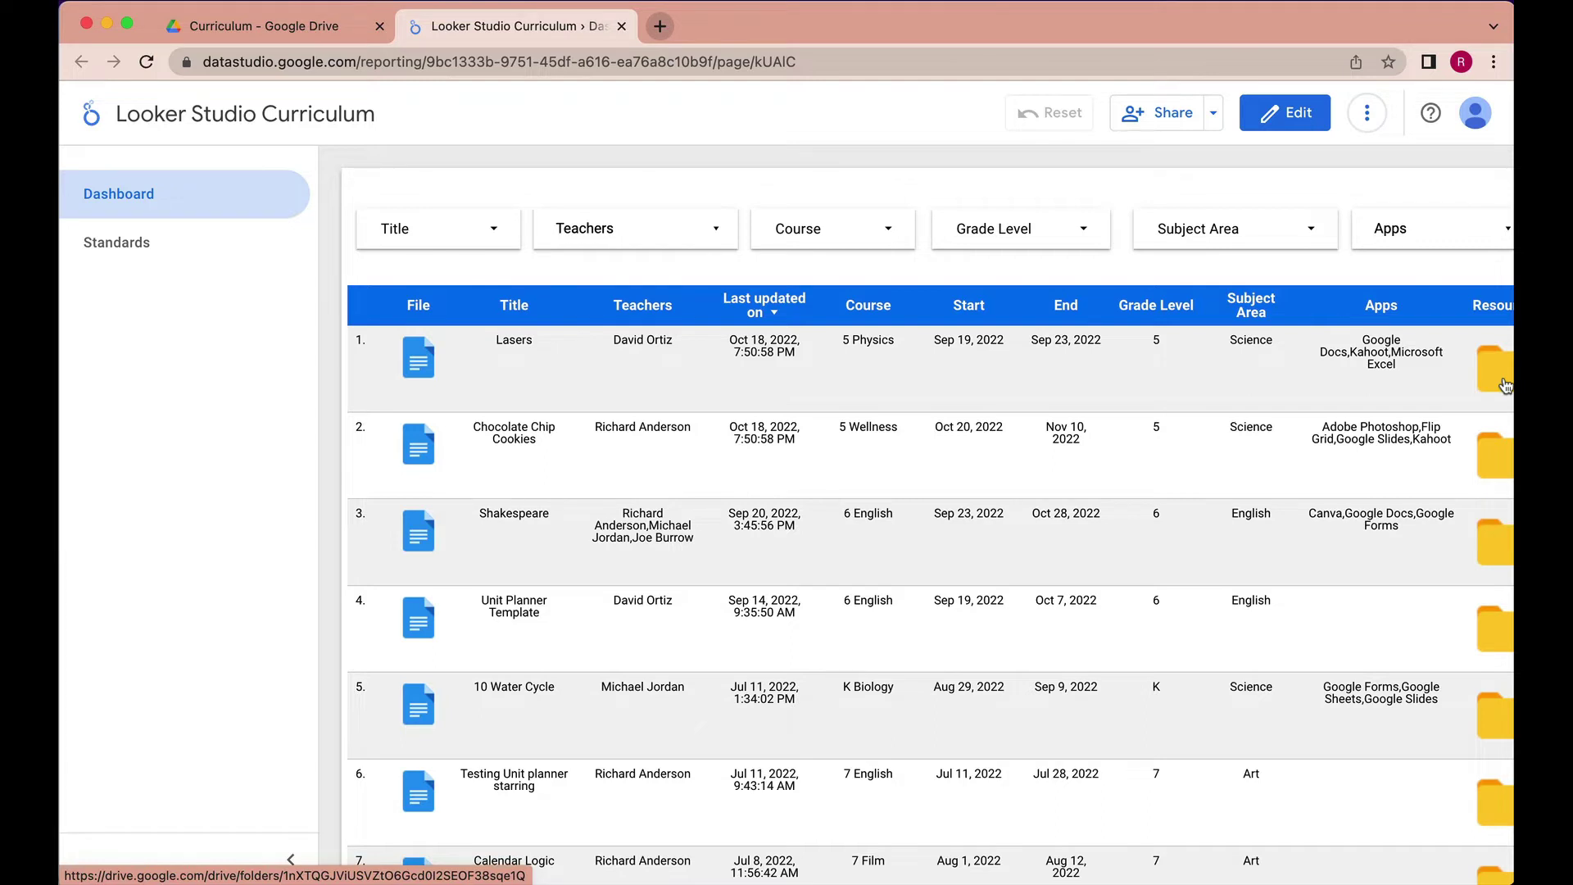
click(418, 445)
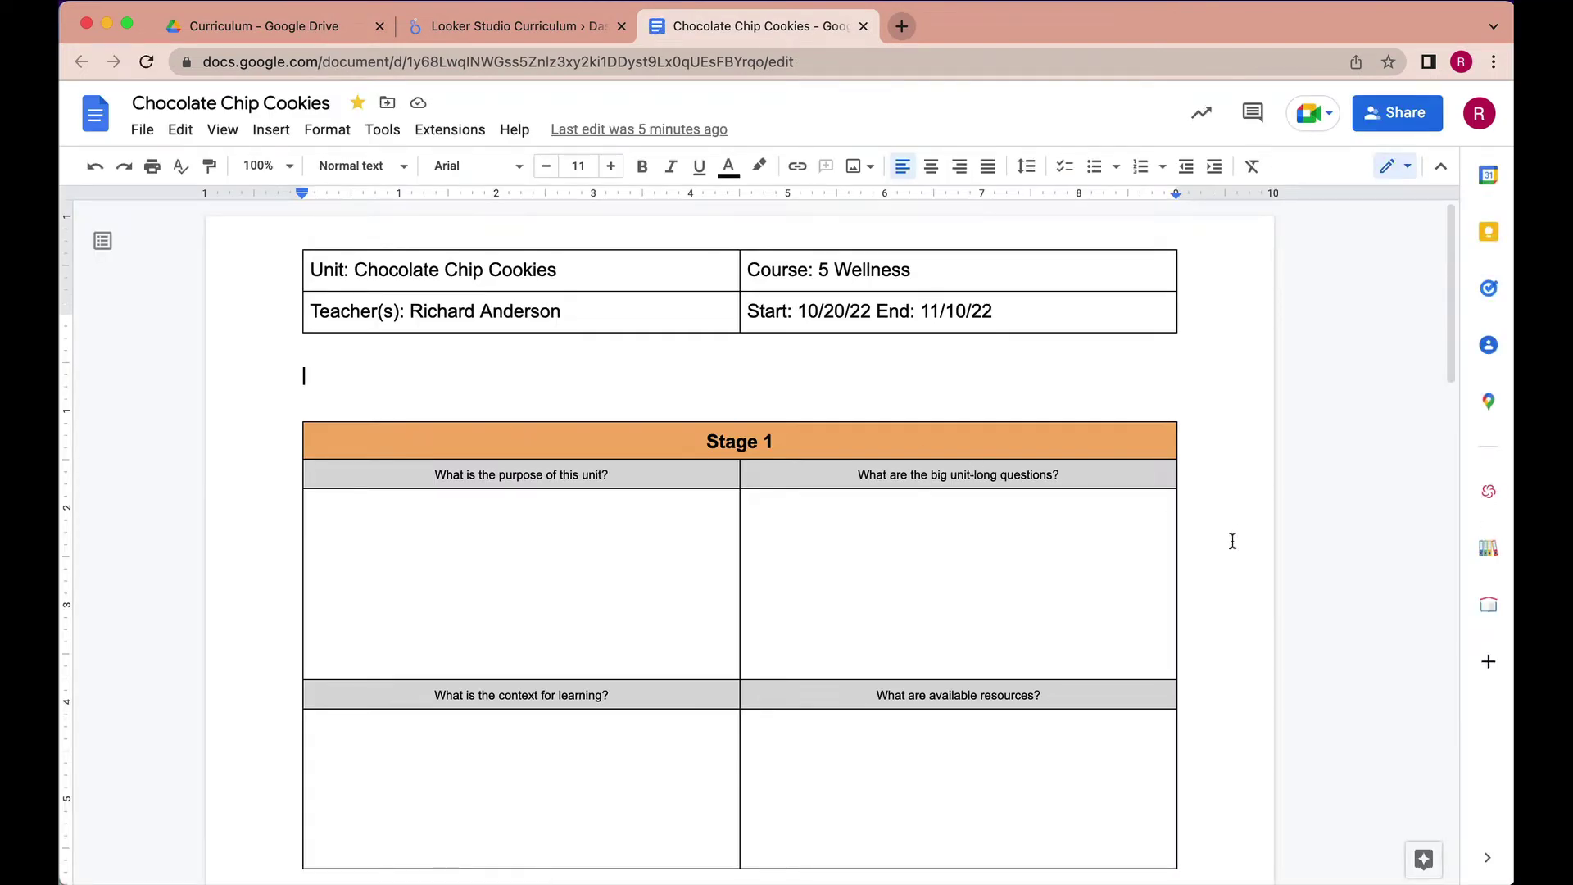
Step: Show the planner's Unit Planner Data in the Curriculum Mapping sidebar: Wellness, grade 5, Science, 10/20/22–11/10/22
click(1490, 606)
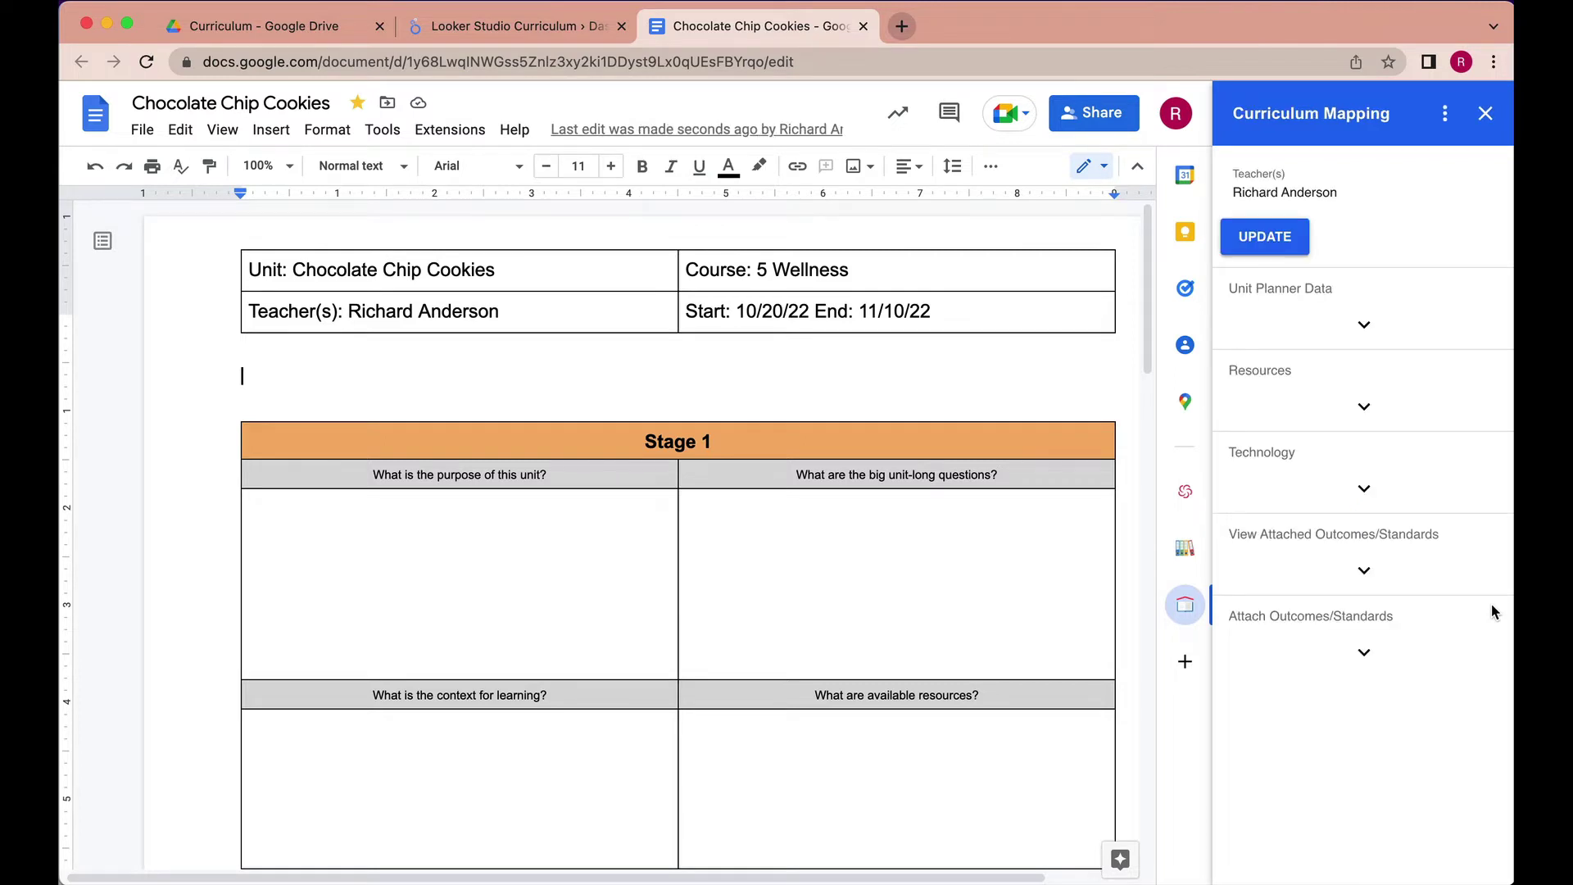
click(1364, 325)
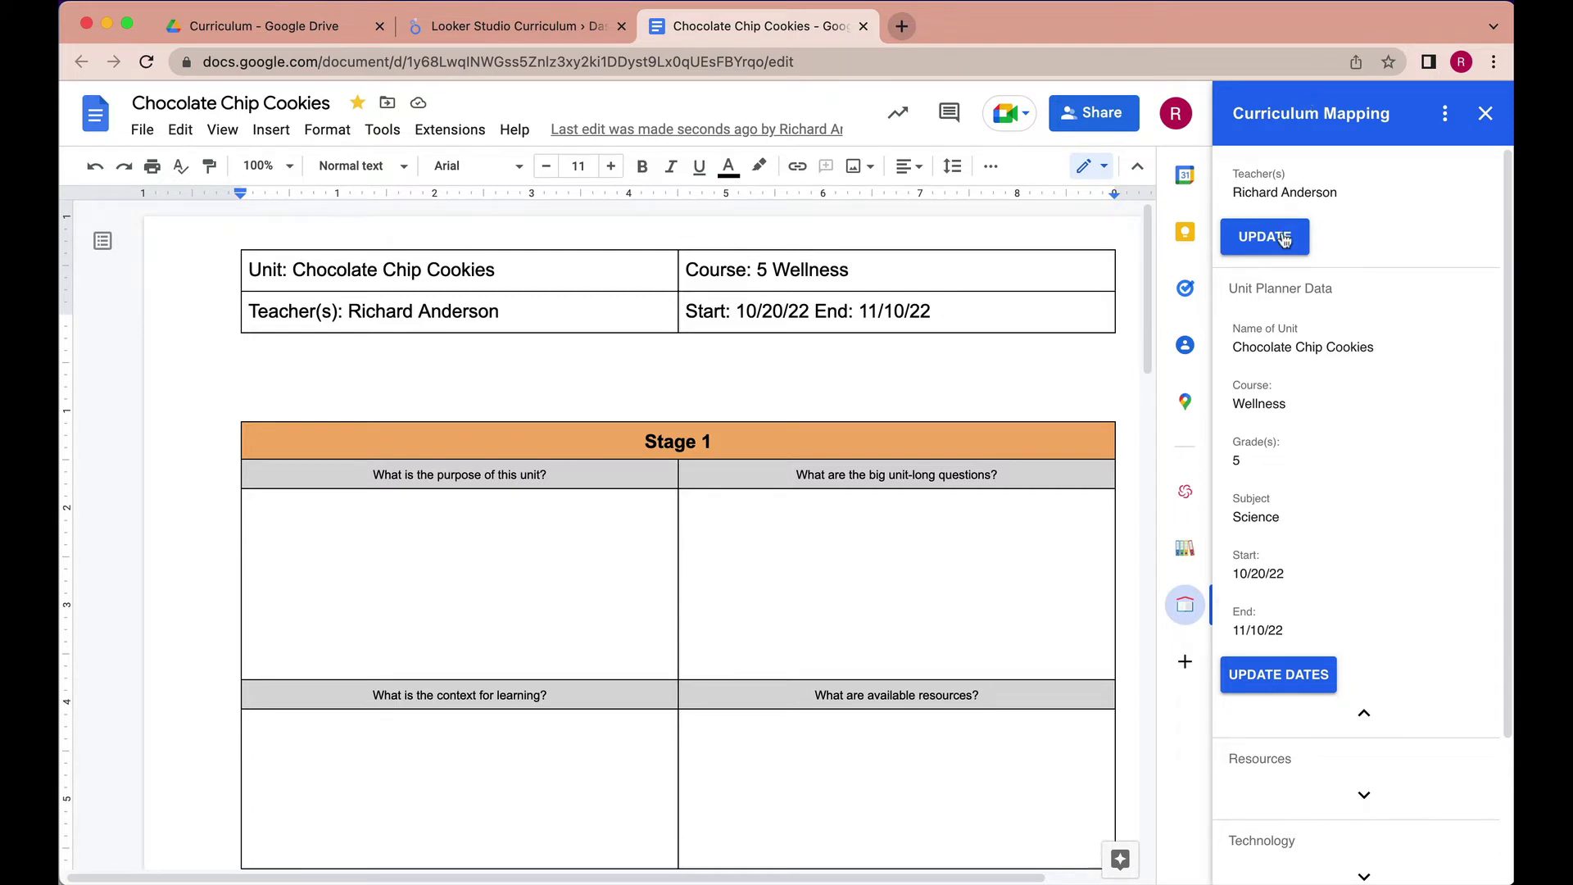
scroll(1376, 549, down, 3)
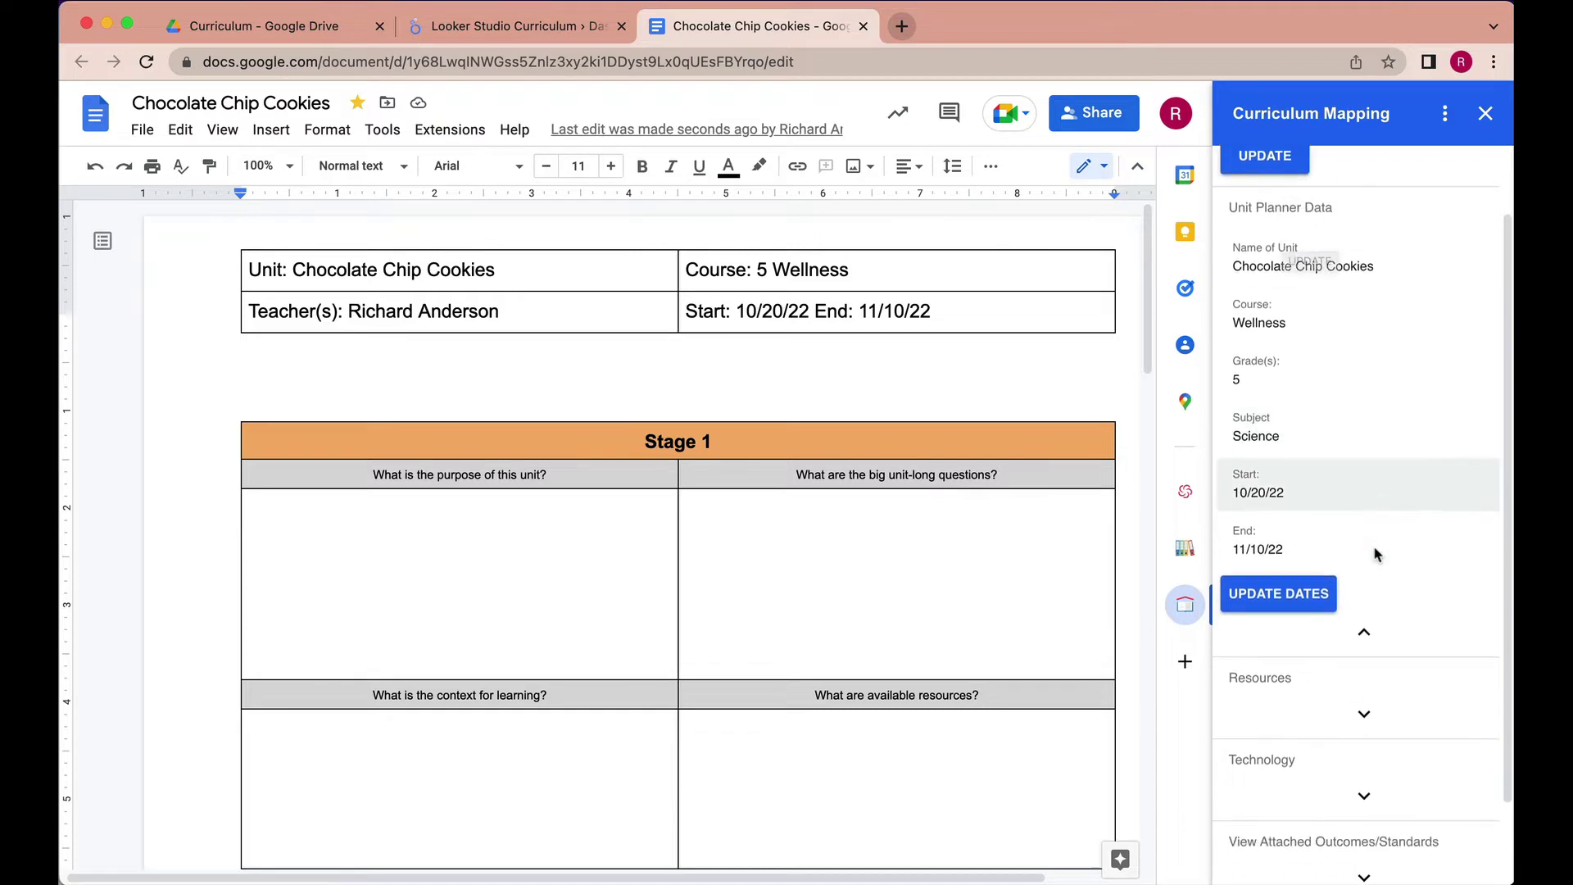
Step: View the Chocolate Chip Cookies resource folder in Drive, close it, and expand the Technology tools list
click(1364, 642)
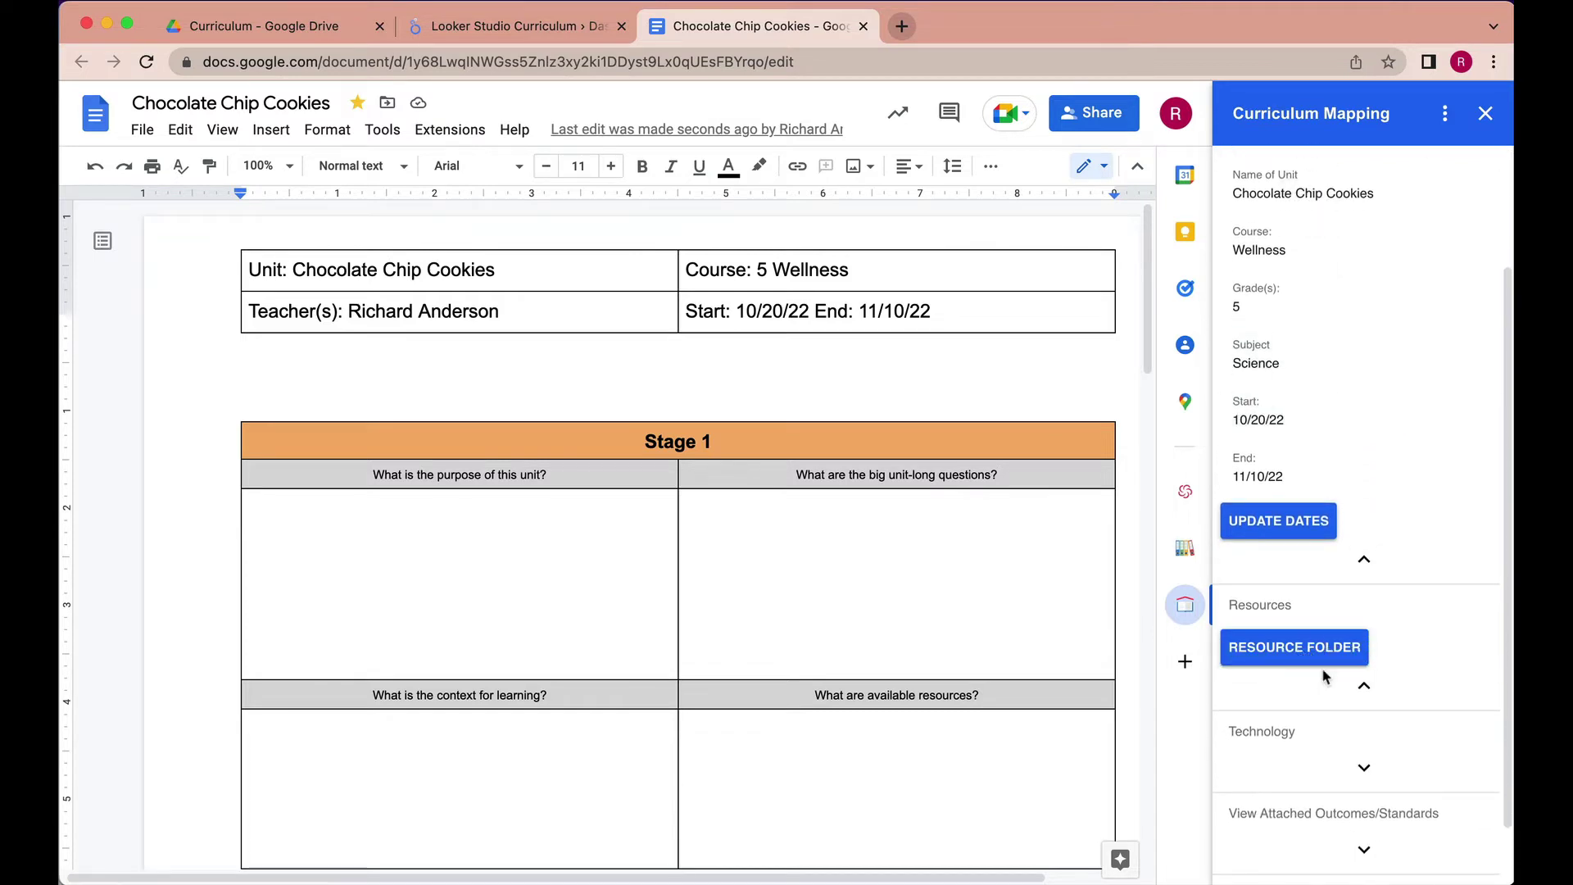
scroll(1324, 676, down, 1)
click(1304, 577)
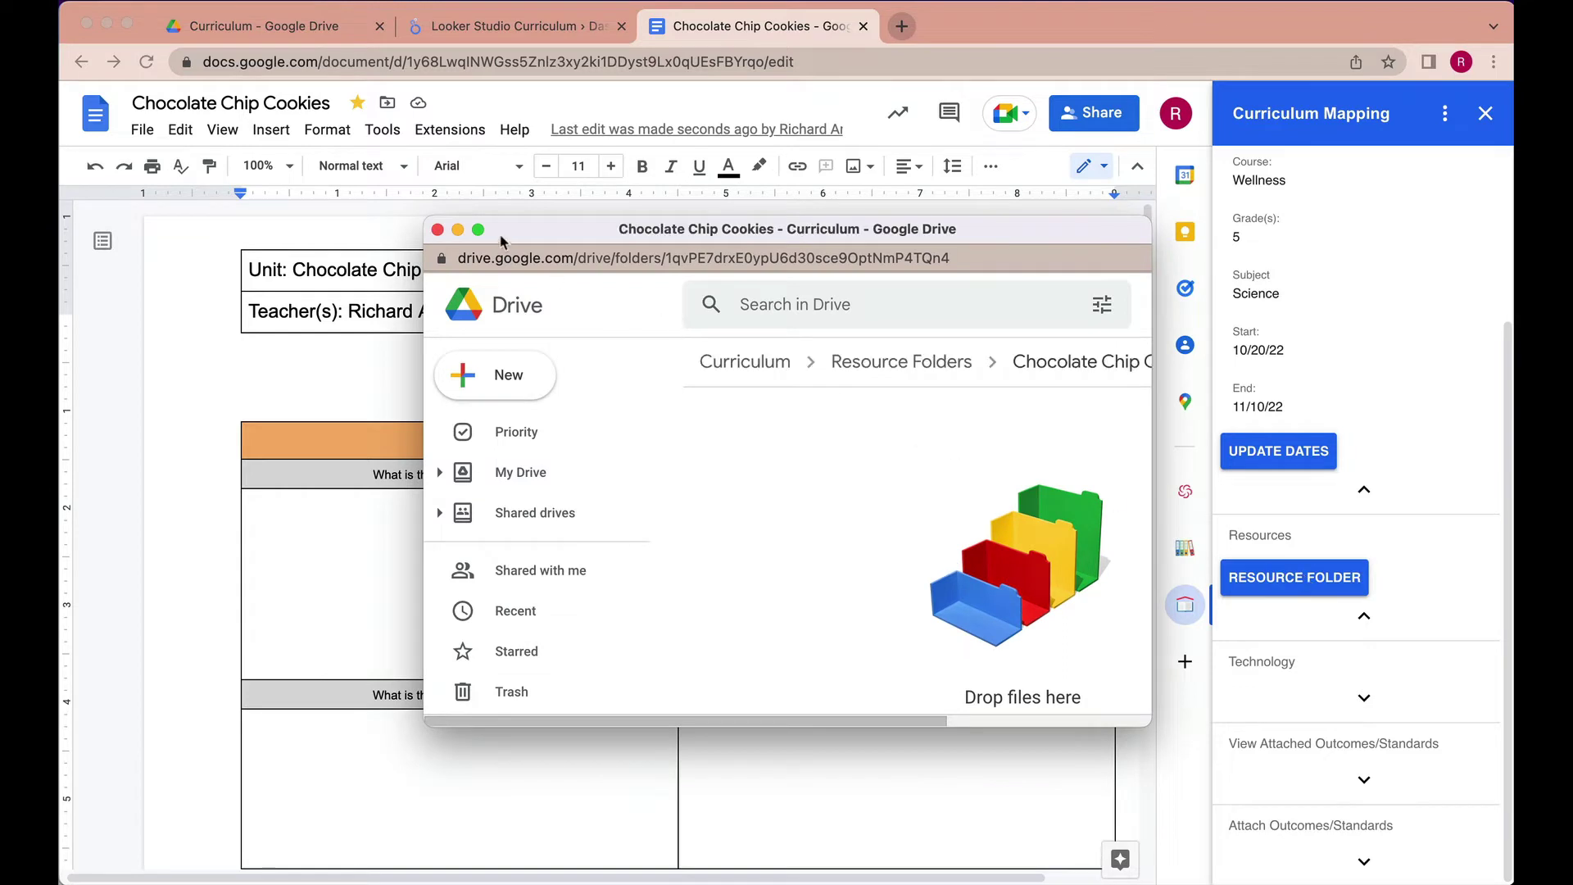
click(436, 229)
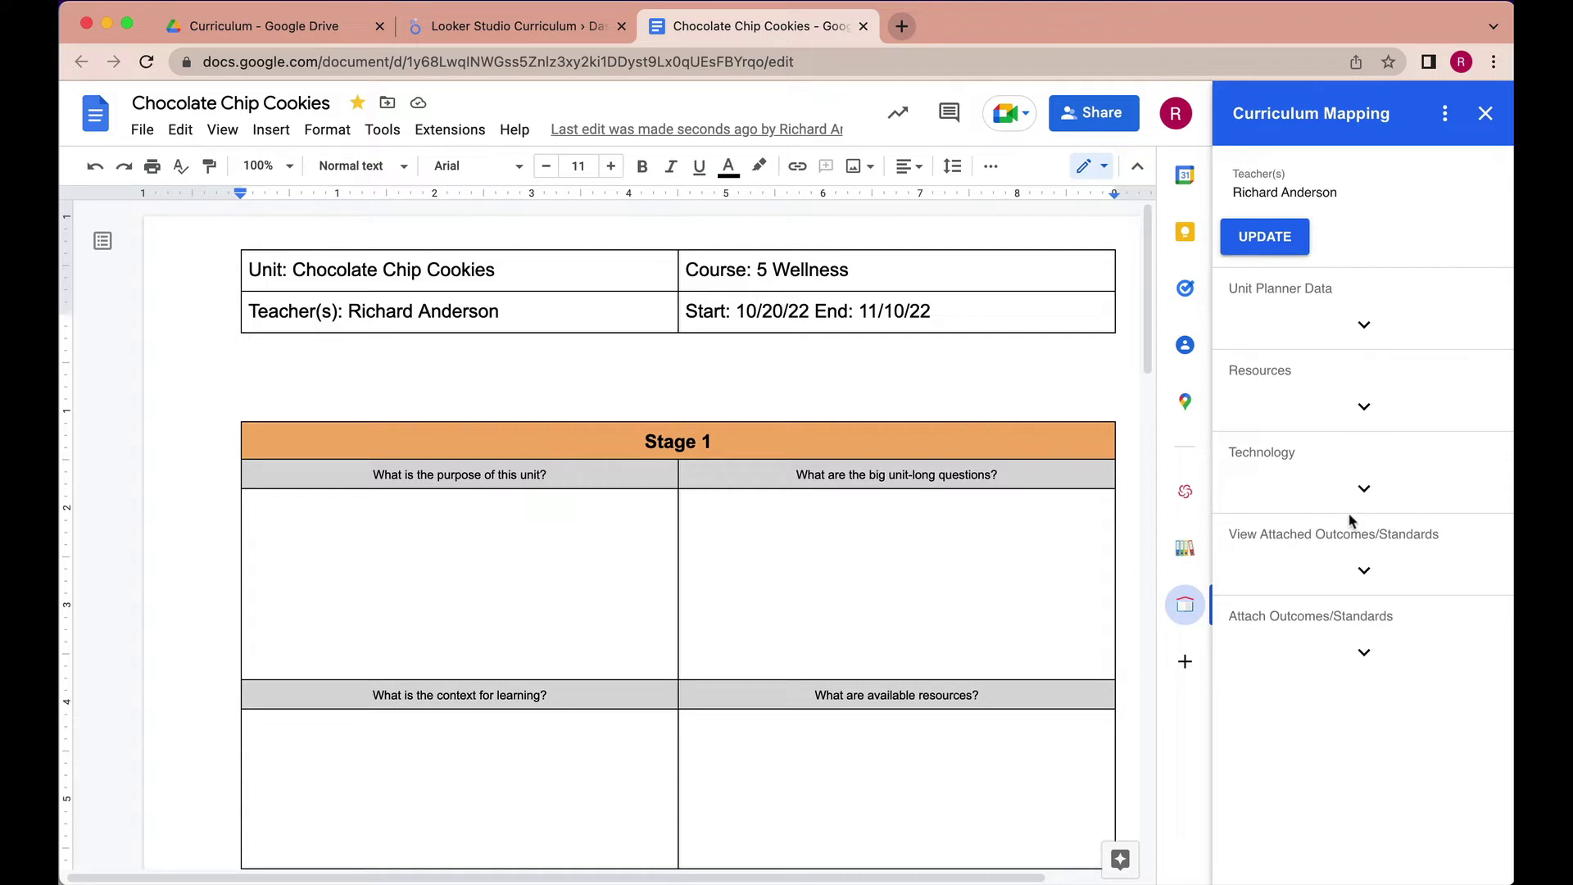
click(1363, 488)
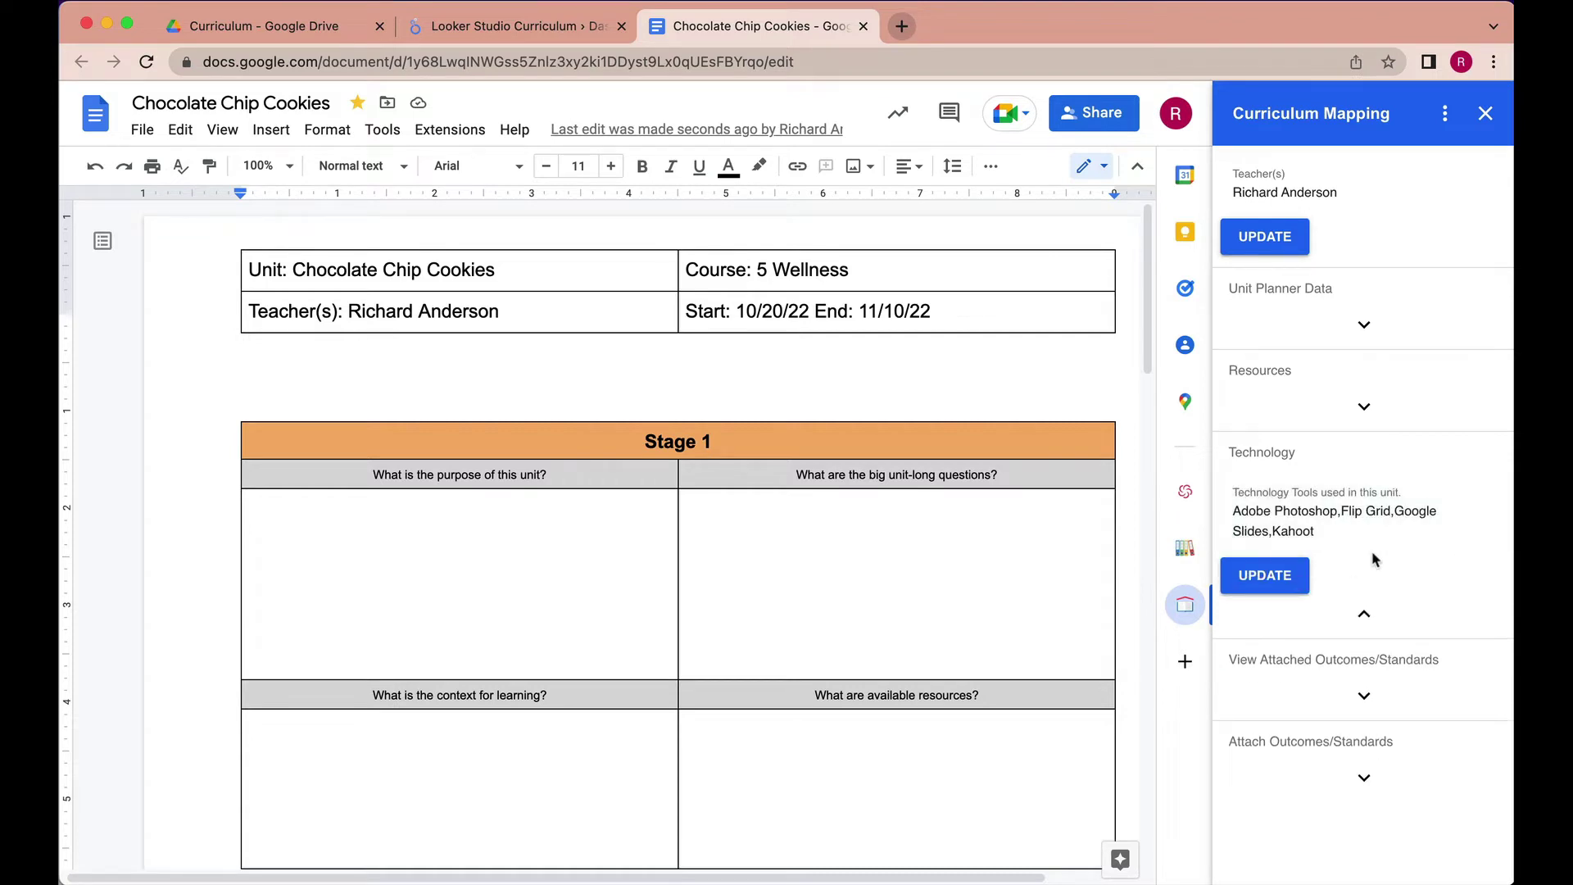
Step: Review the unit's attached standards, then expand Attach Outcomes/Standards to list subjects such as ISTE, Math and Science
click(1364, 614)
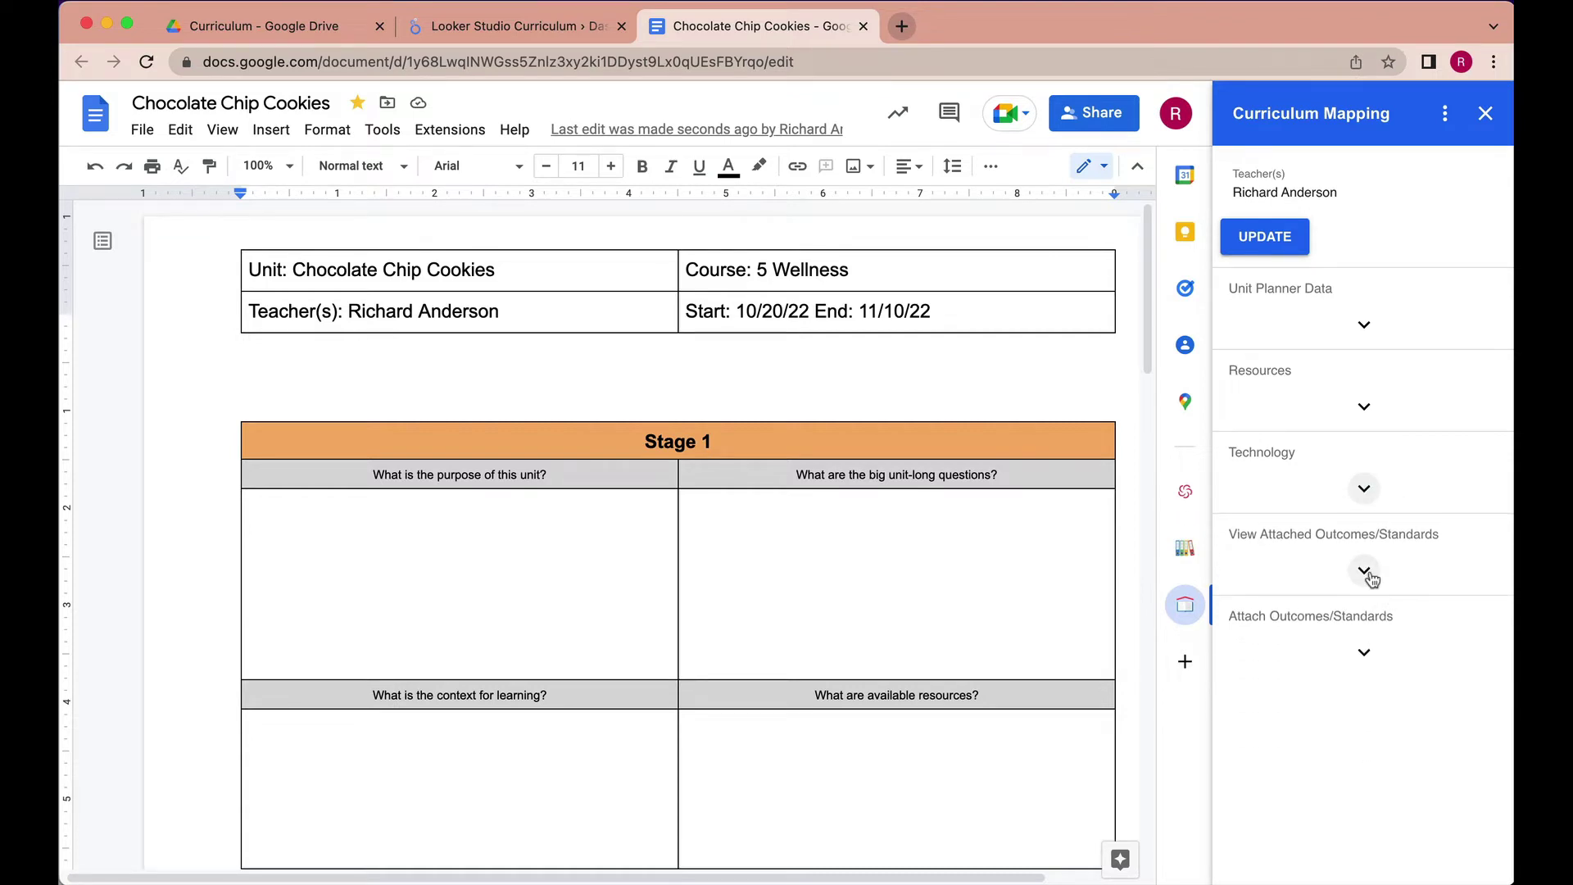
click(1363, 572)
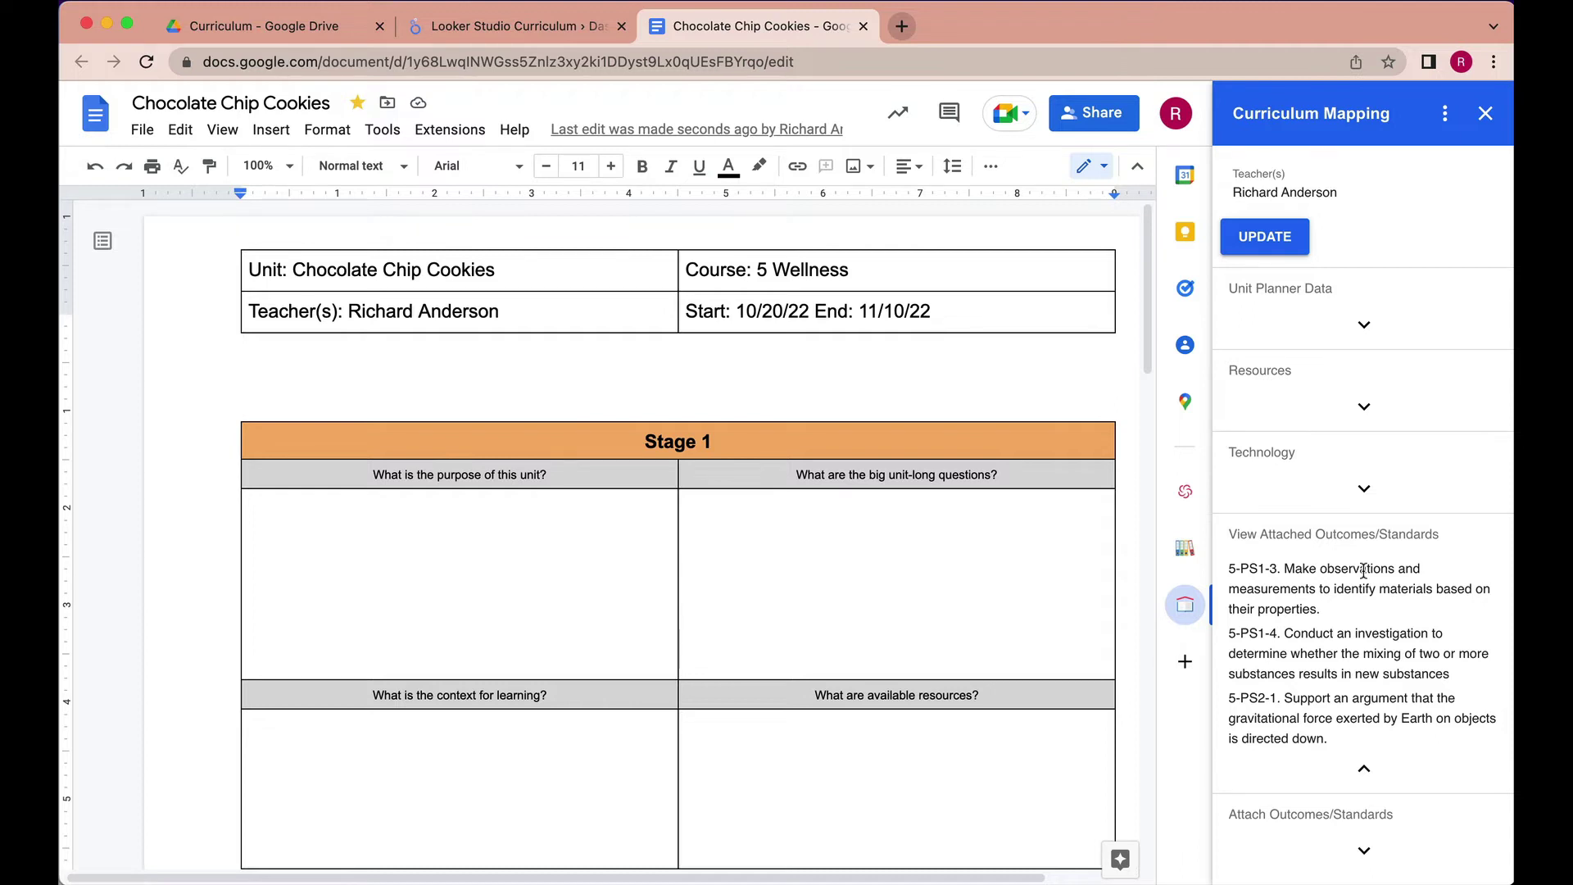
click(1364, 768)
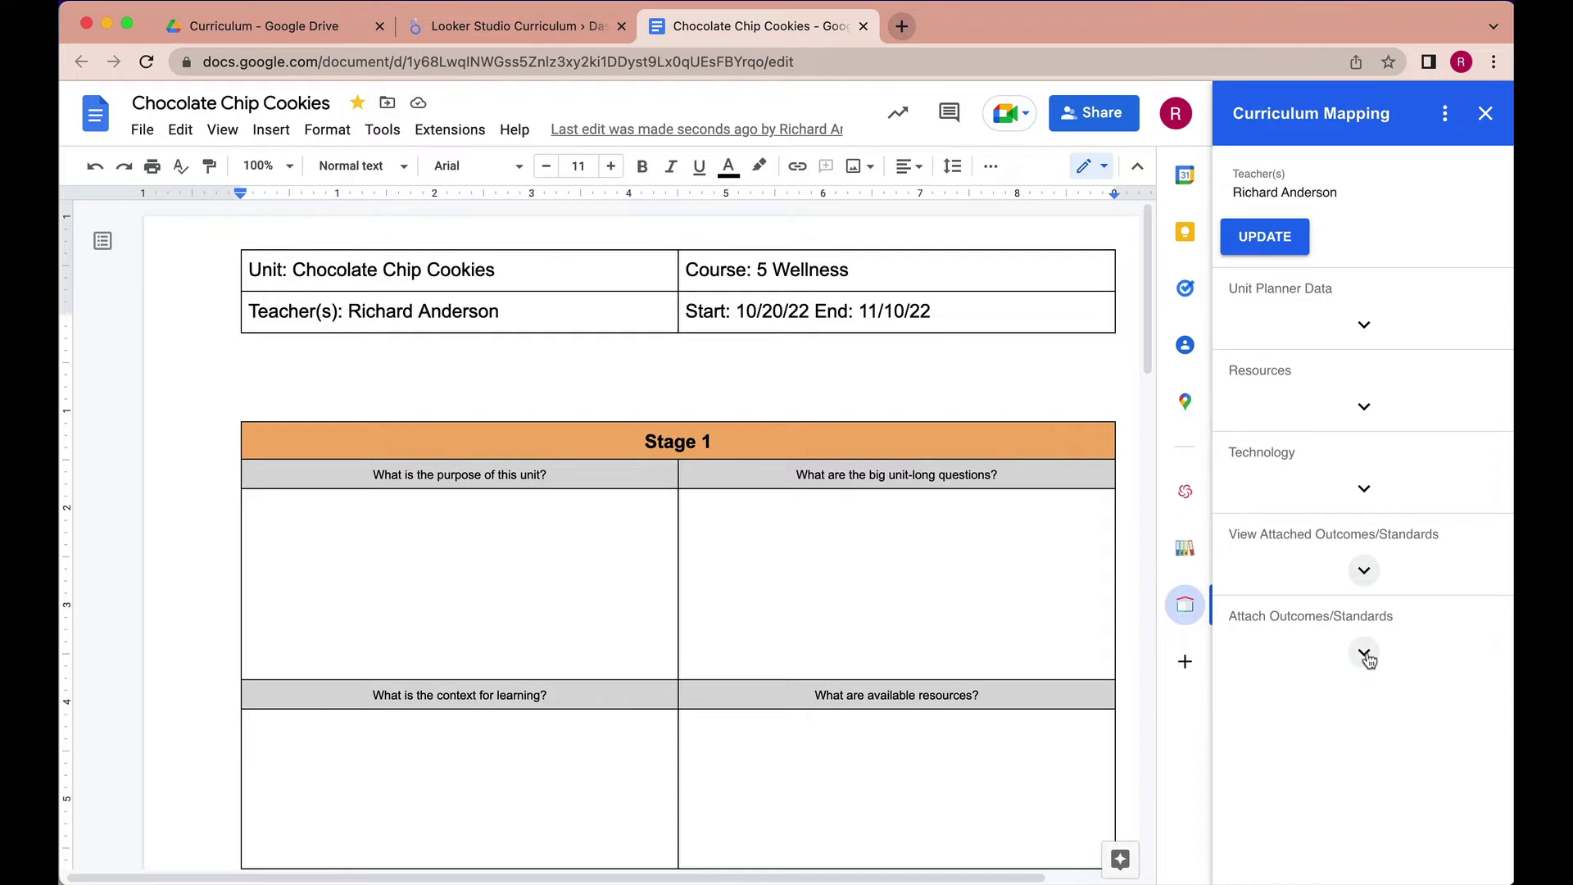
click(1365, 656)
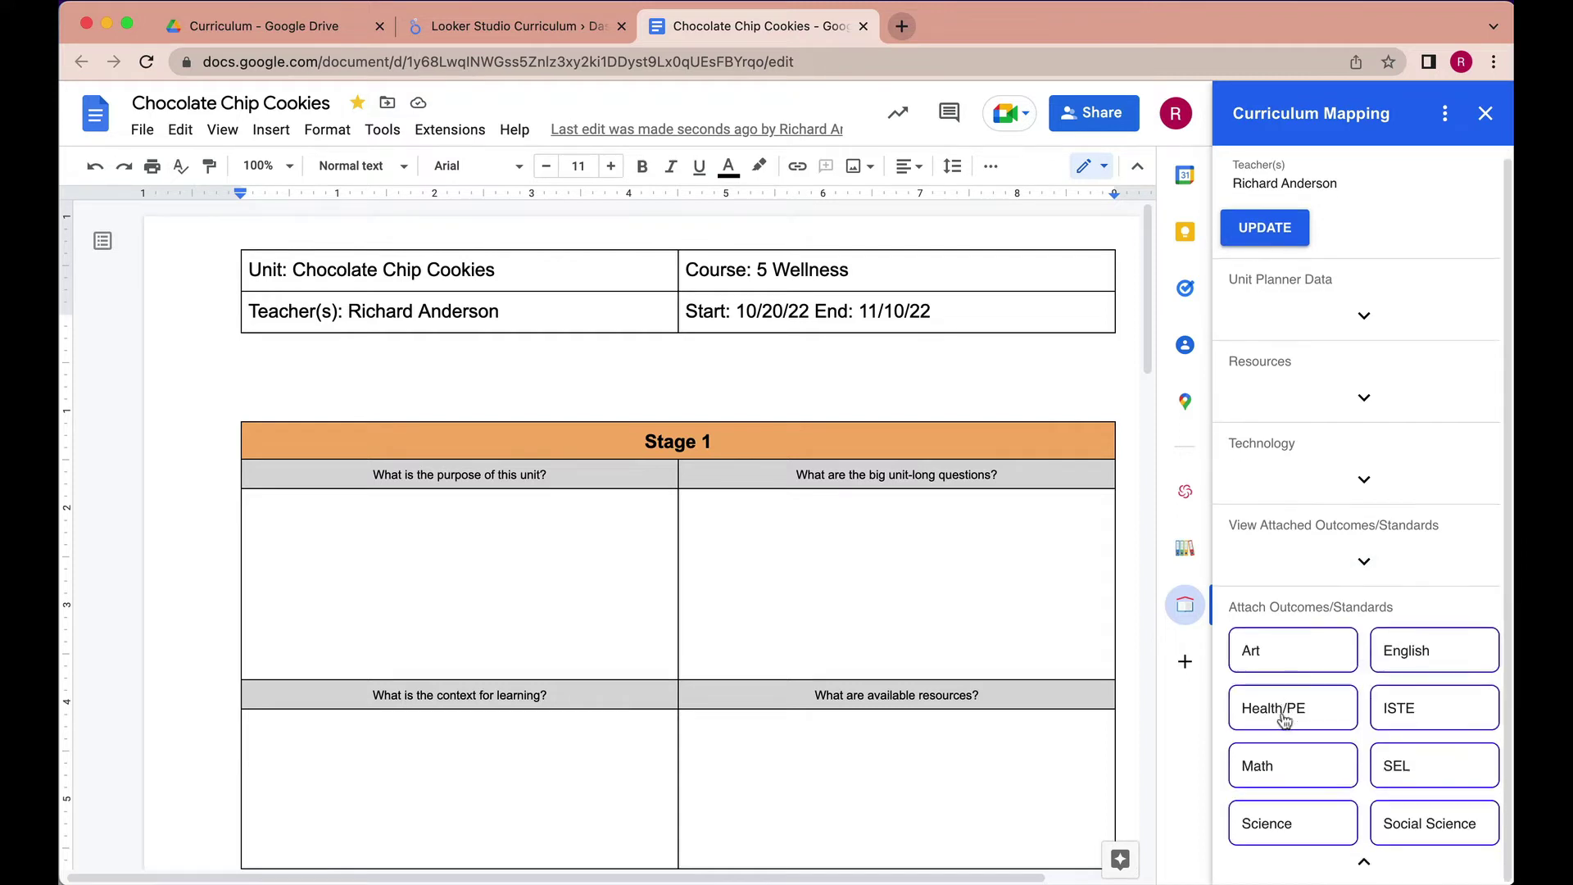
Step: Attach ISTE Empowered Learner standards EL[1a], EL[1b], EL[1c] and EL[1d] to the unit and submit
click(1424, 716)
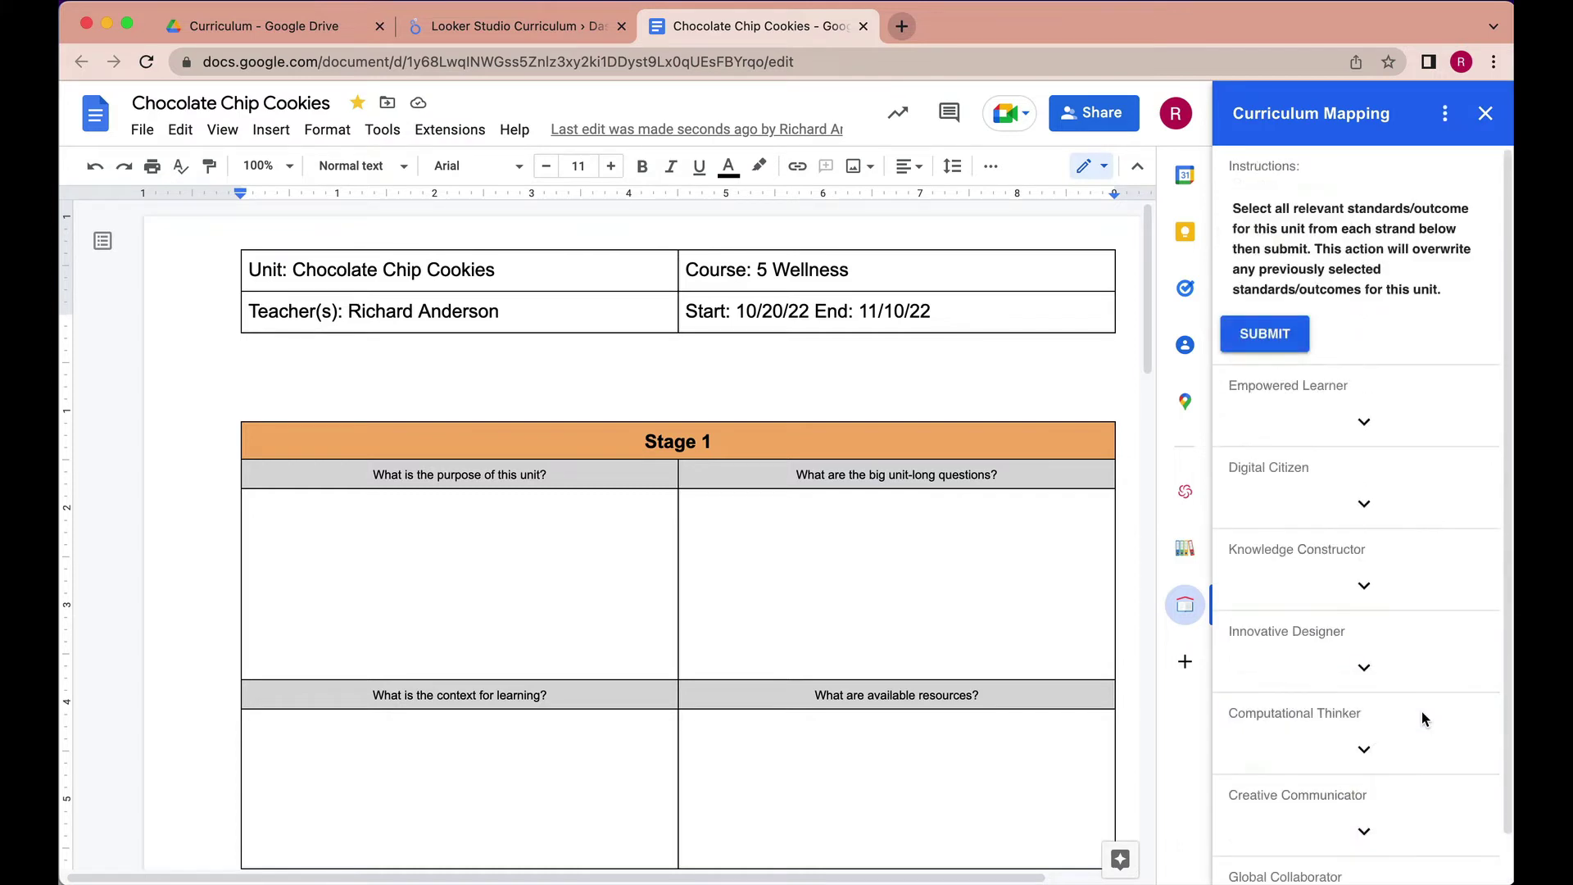
click(1364, 421)
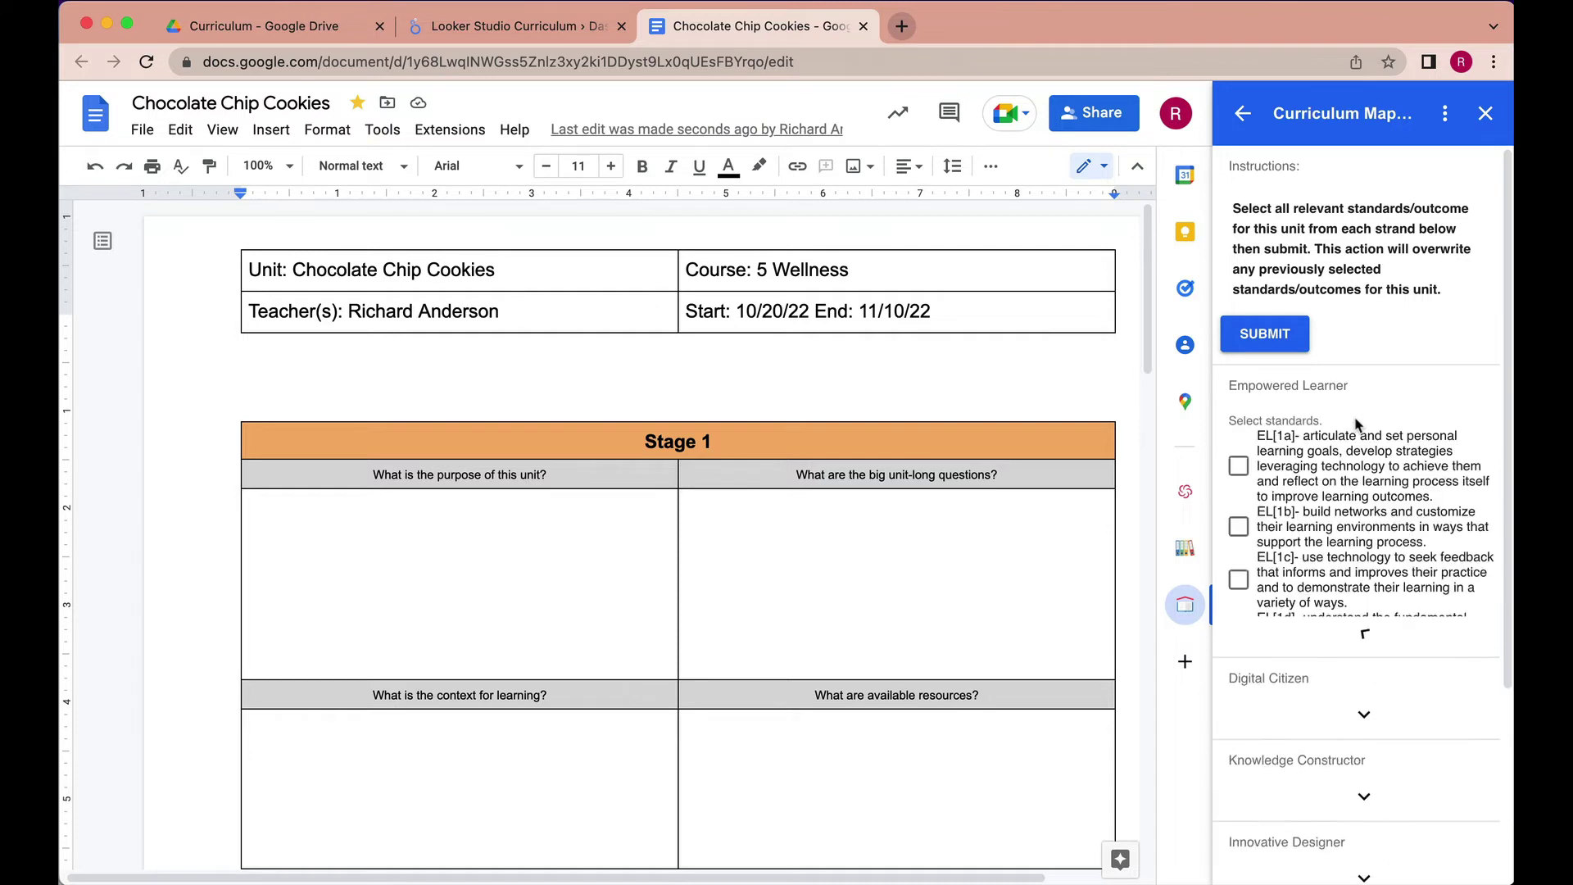
click(1238, 467)
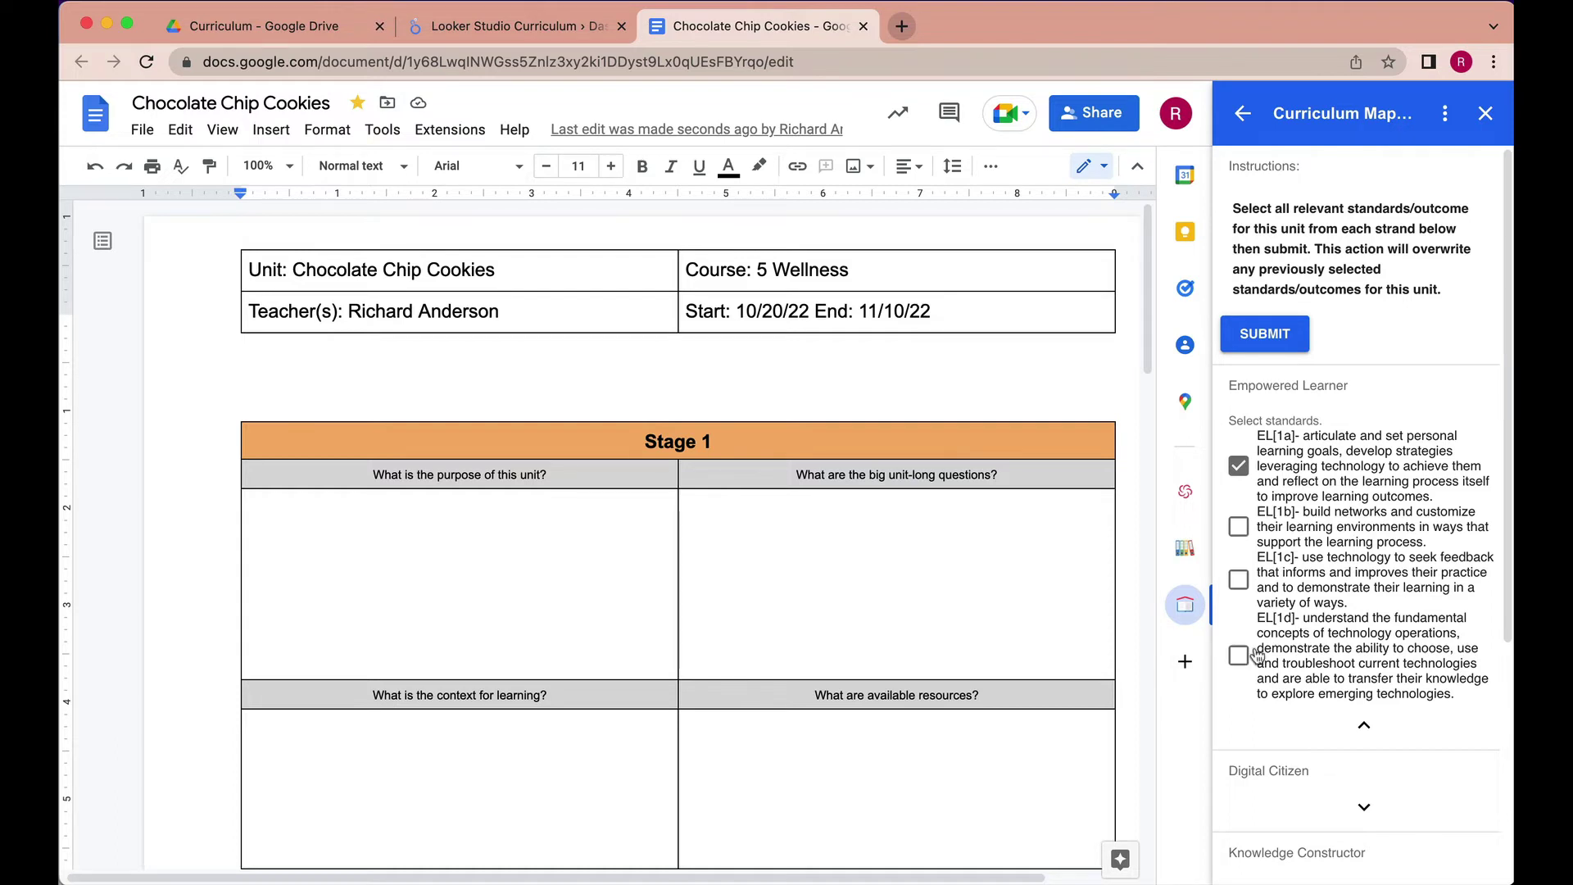
click(1239, 527)
click(1239, 579)
click(1238, 656)
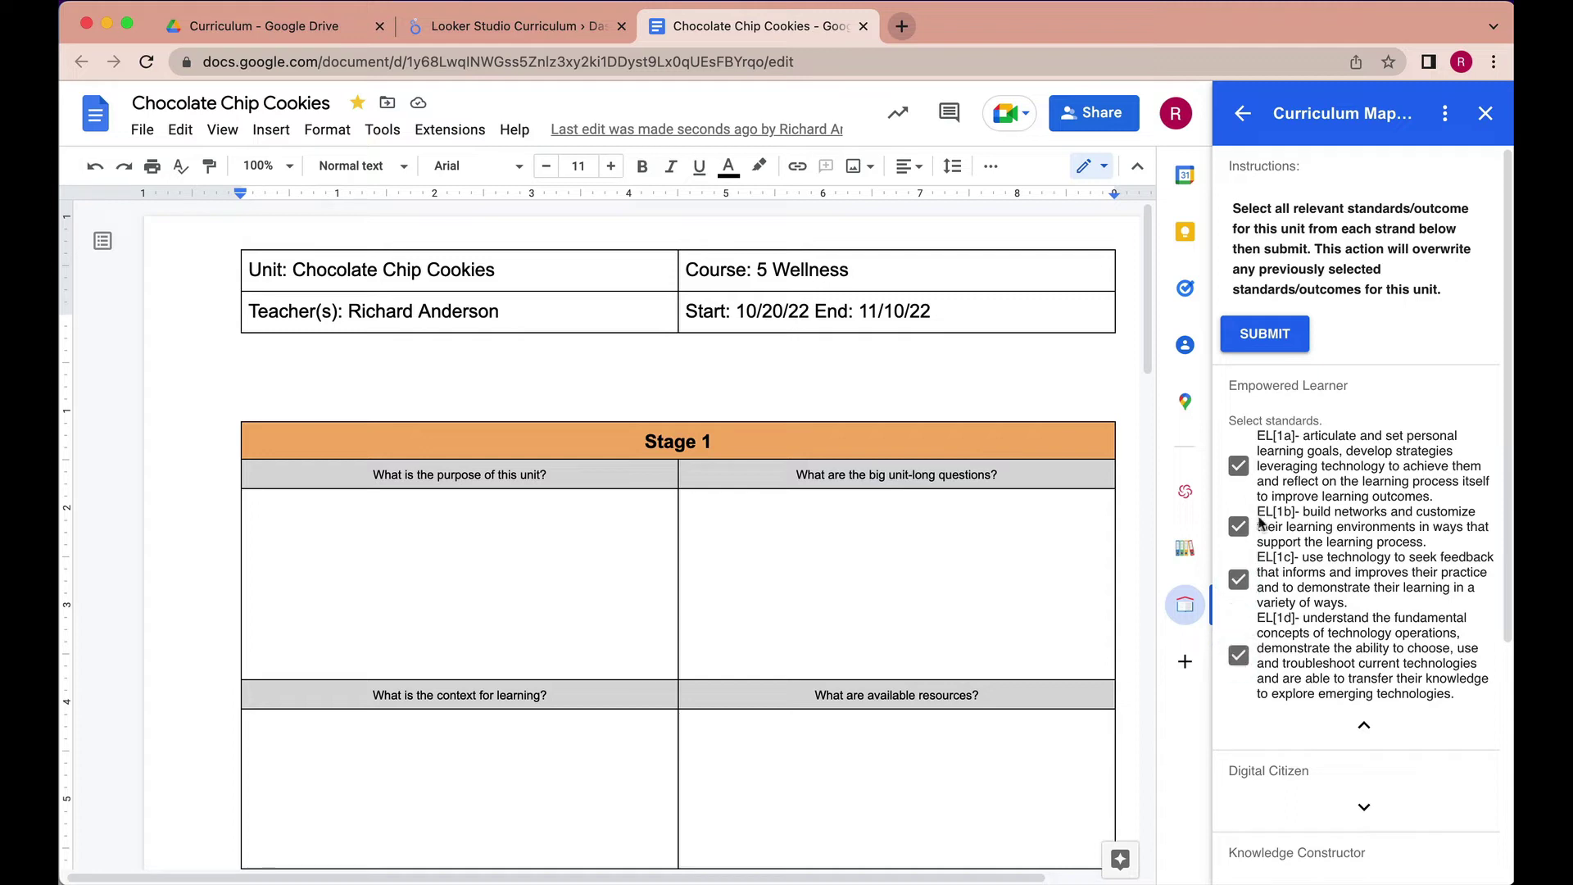
click(1365, 728)
click(1364, 431)
click(1283, 341)
Step: Return the Curriculum Mapping panel to its main view and switch to the Looker Studio report
key(ctrl+Right)
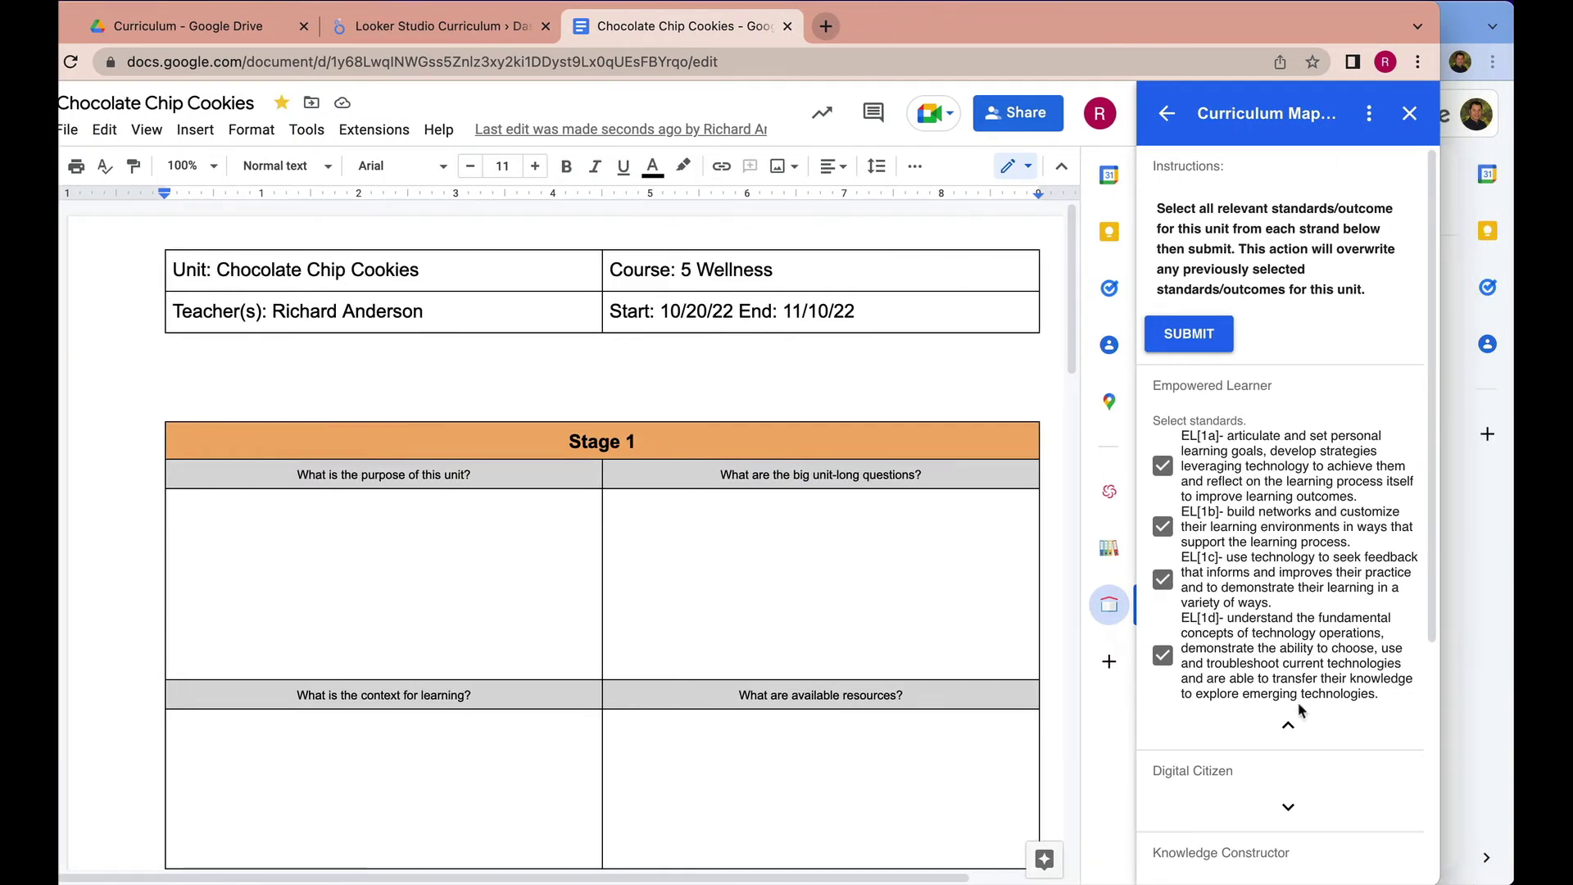
click(1168, 114)
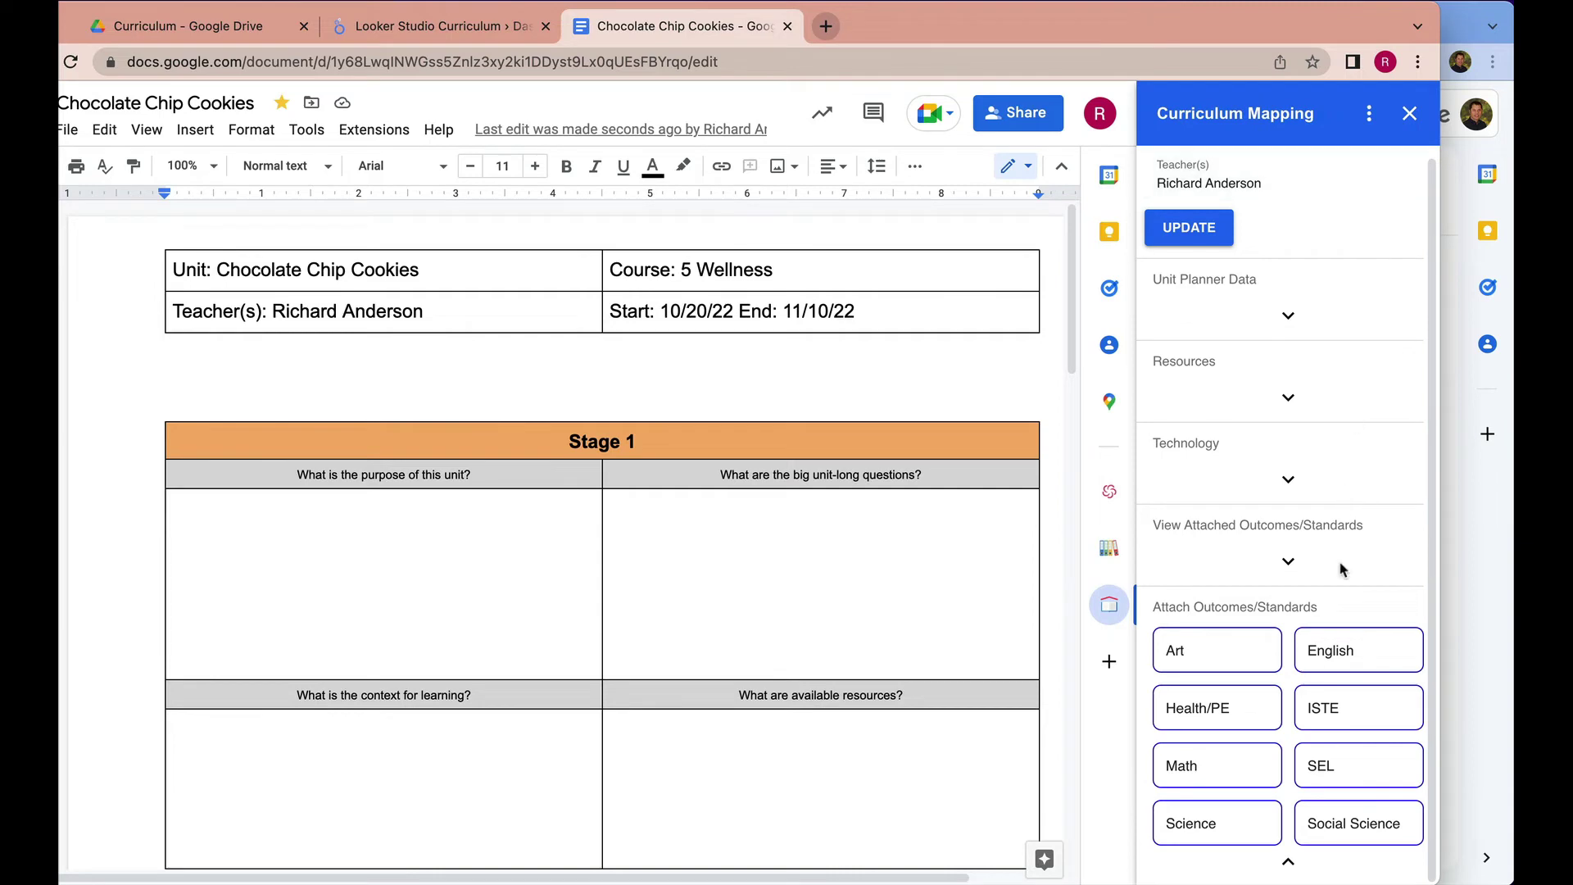
click(504, 31)
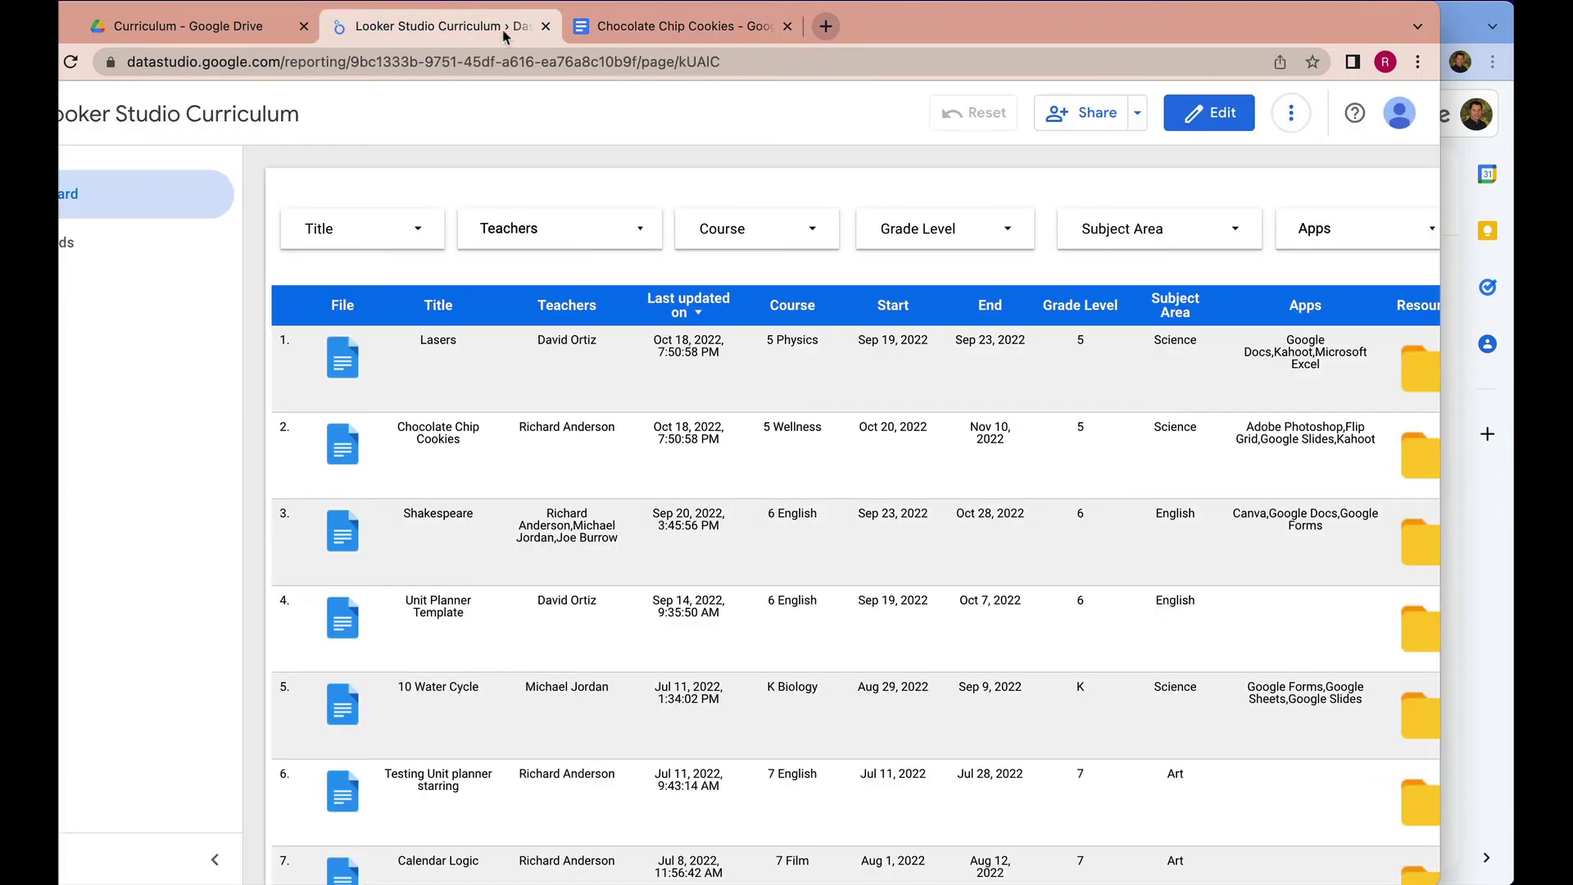
Step: Refresh the report's data, maximize the browser window, and go to the Standards page
click(1291, 111)
click(1373, 164)
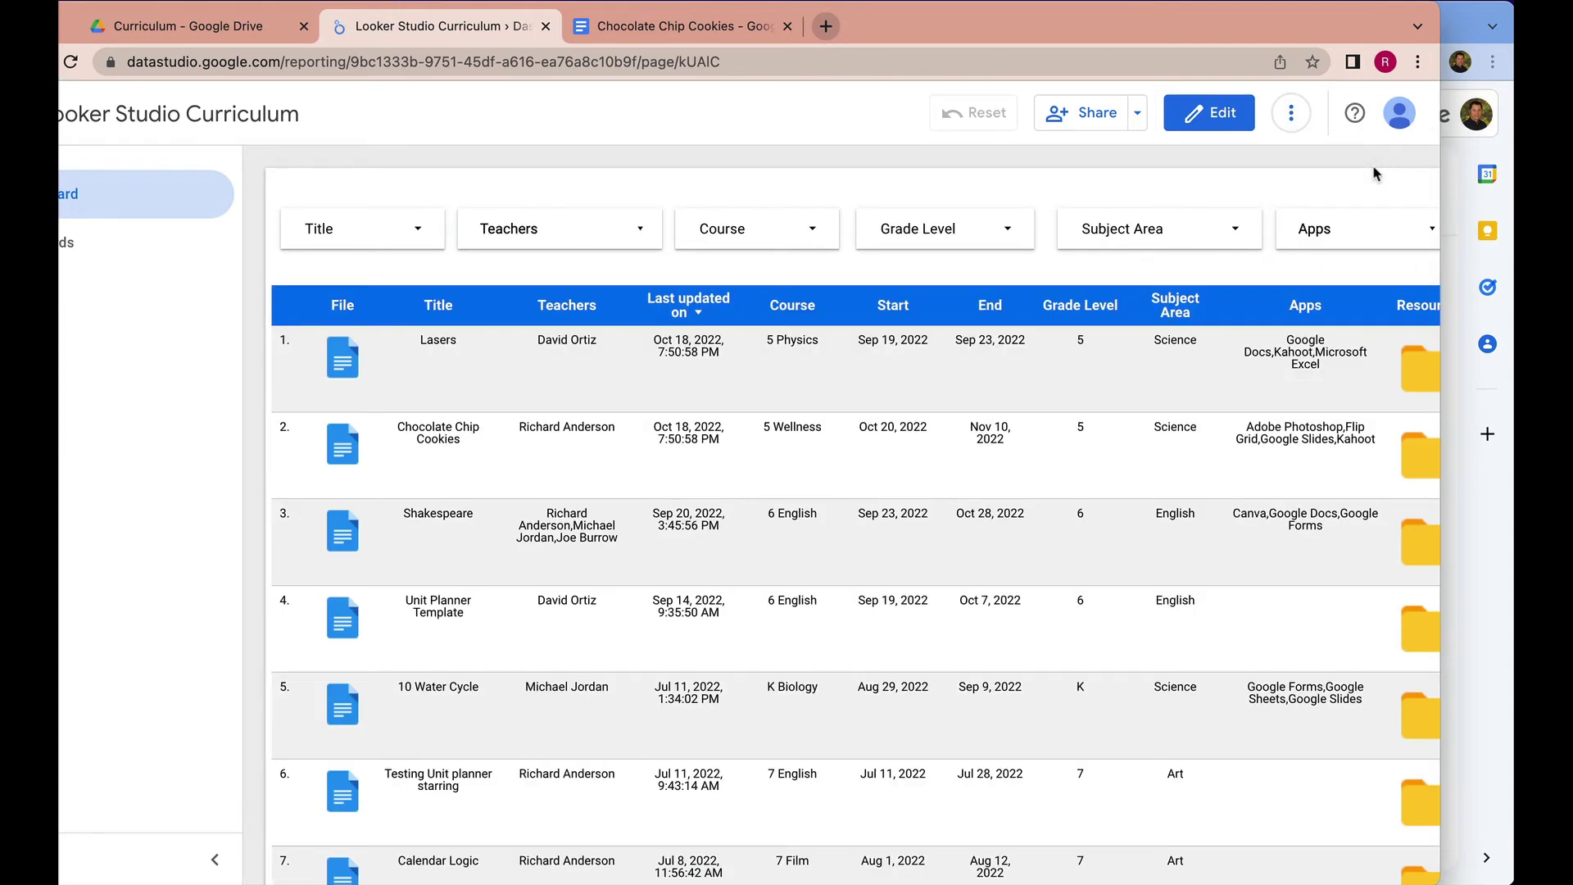
double_click(1214, 23)
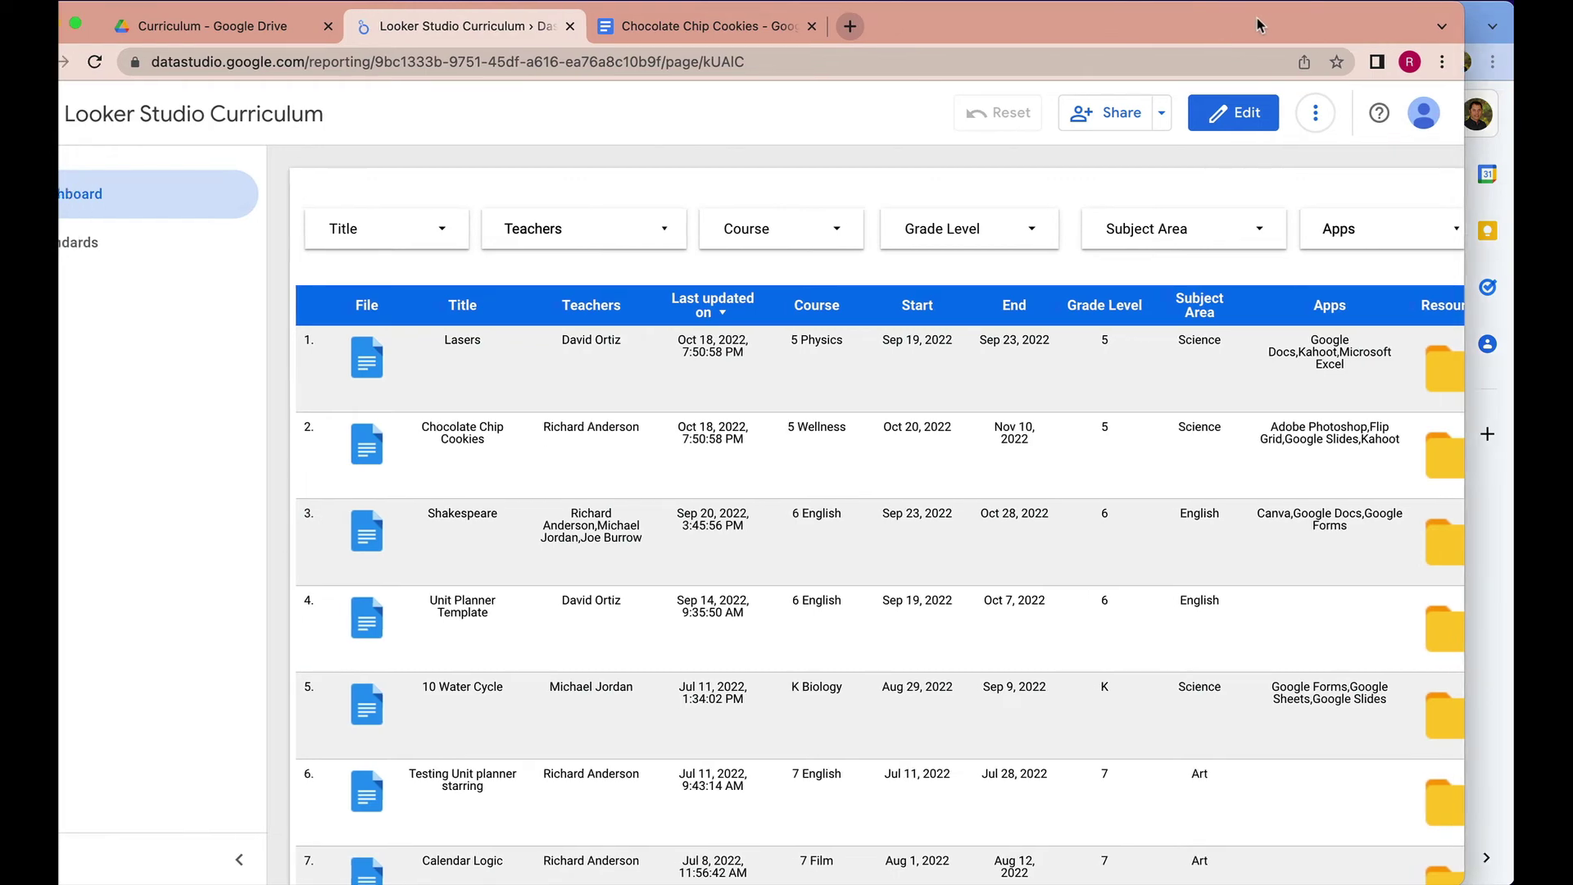
click(140, 242)
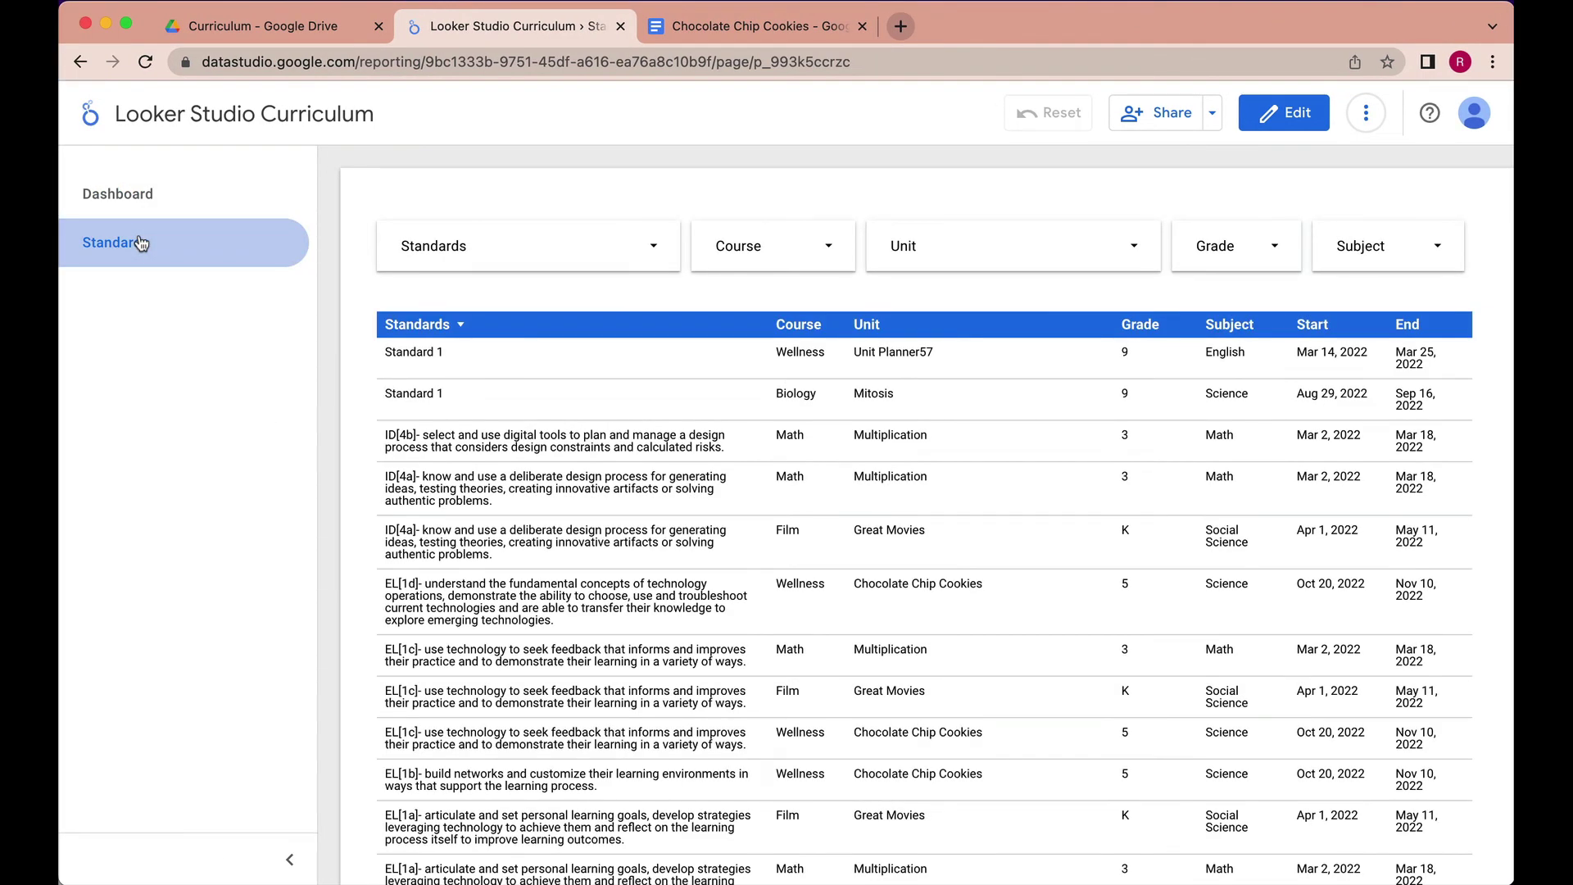
click(837, 248)
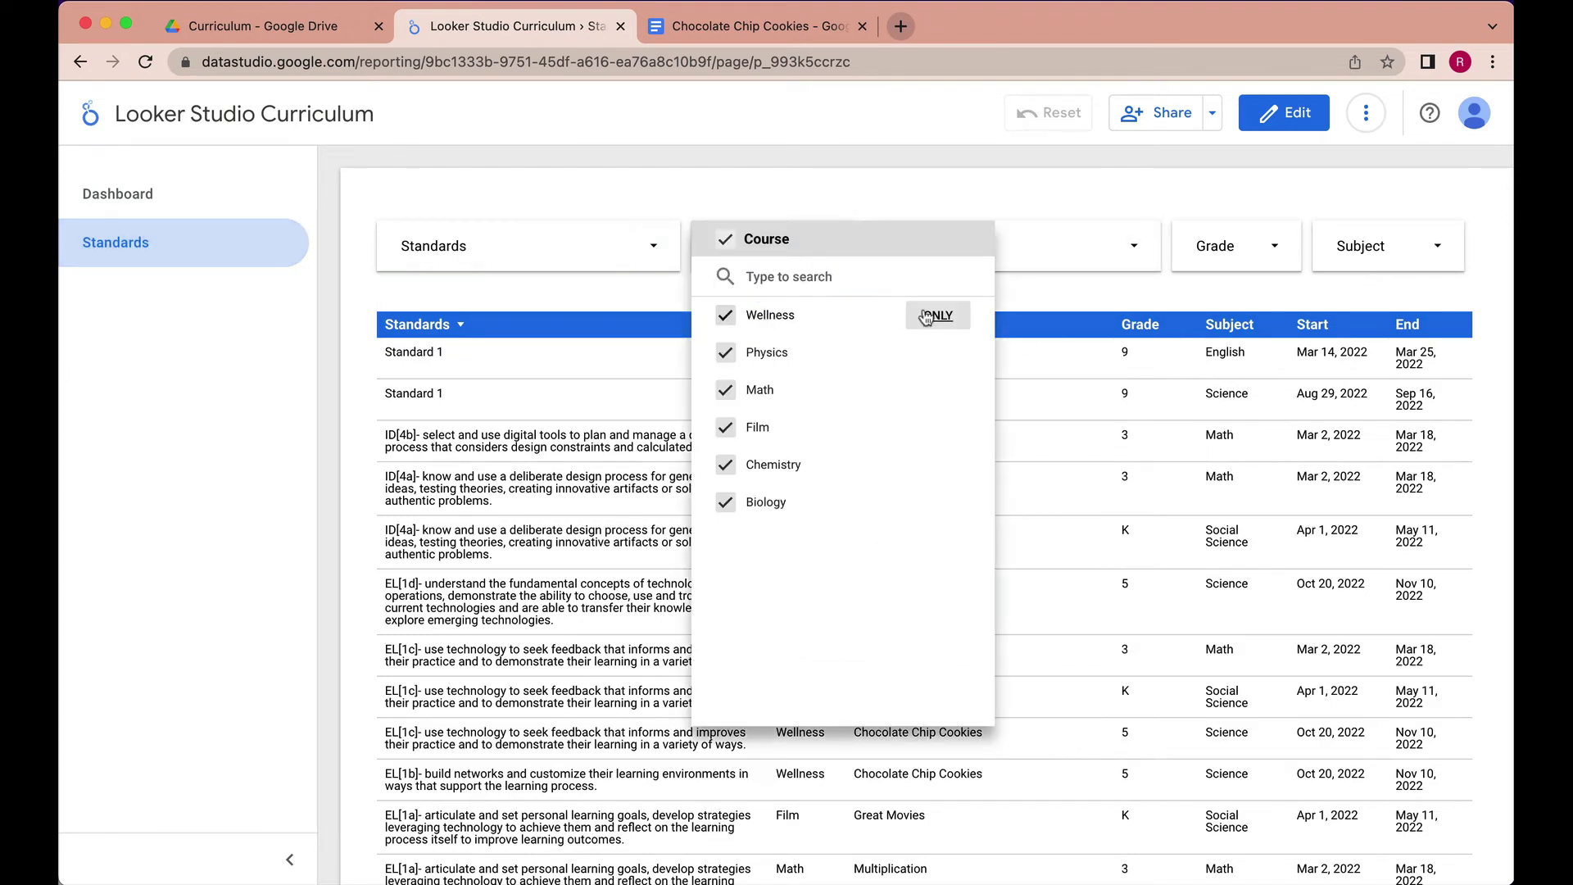
click(936, 316)
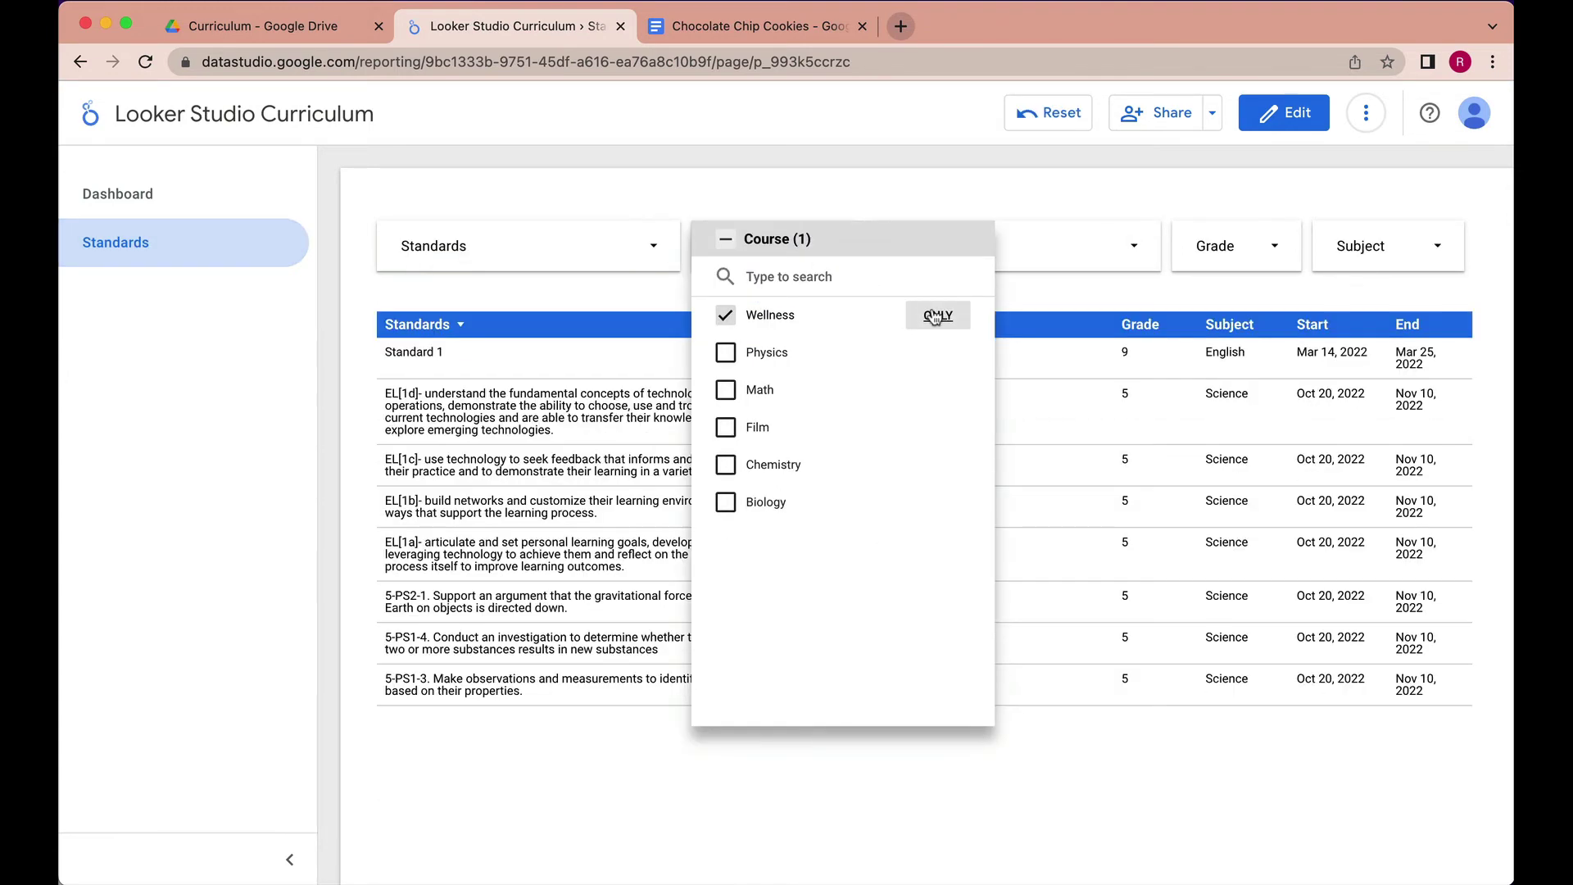
click(1228, 762)
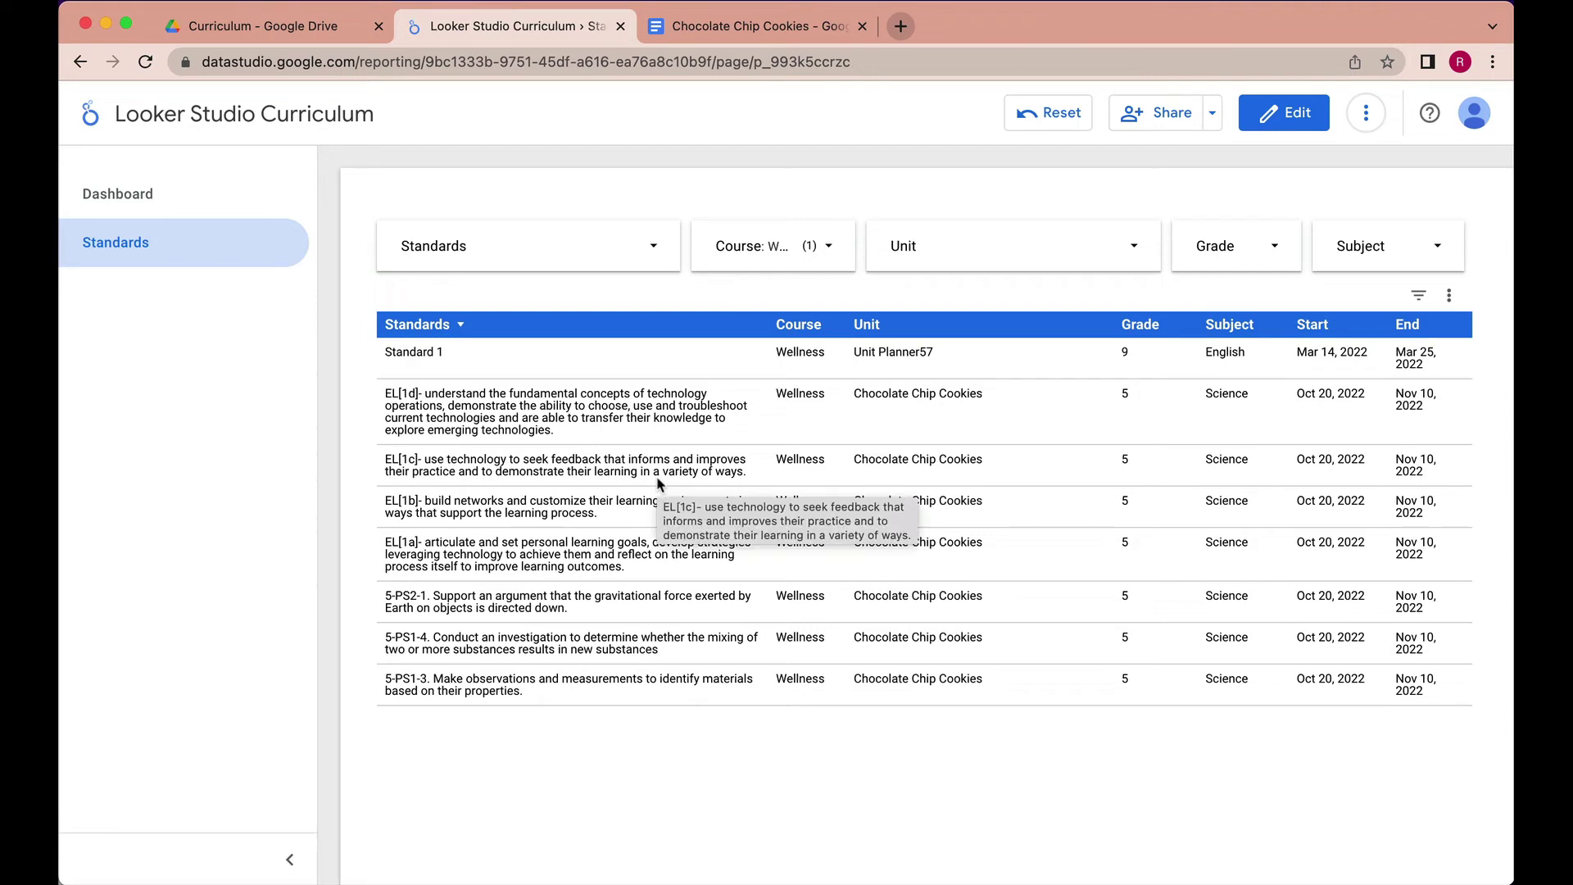
click(828, 254)
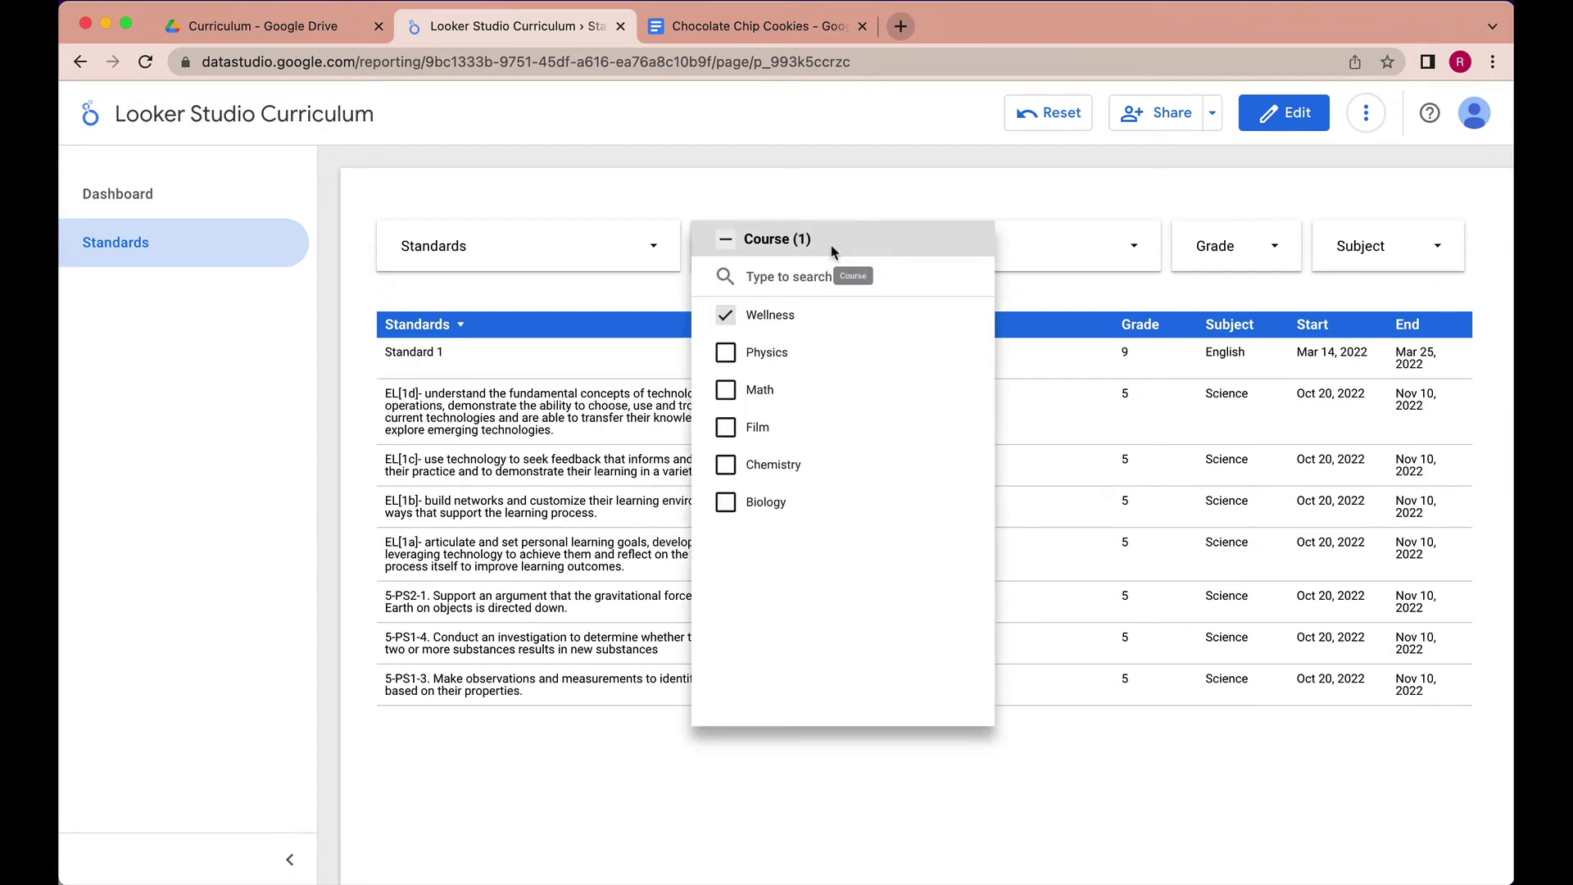
click(727, 240)
click(727, 184)
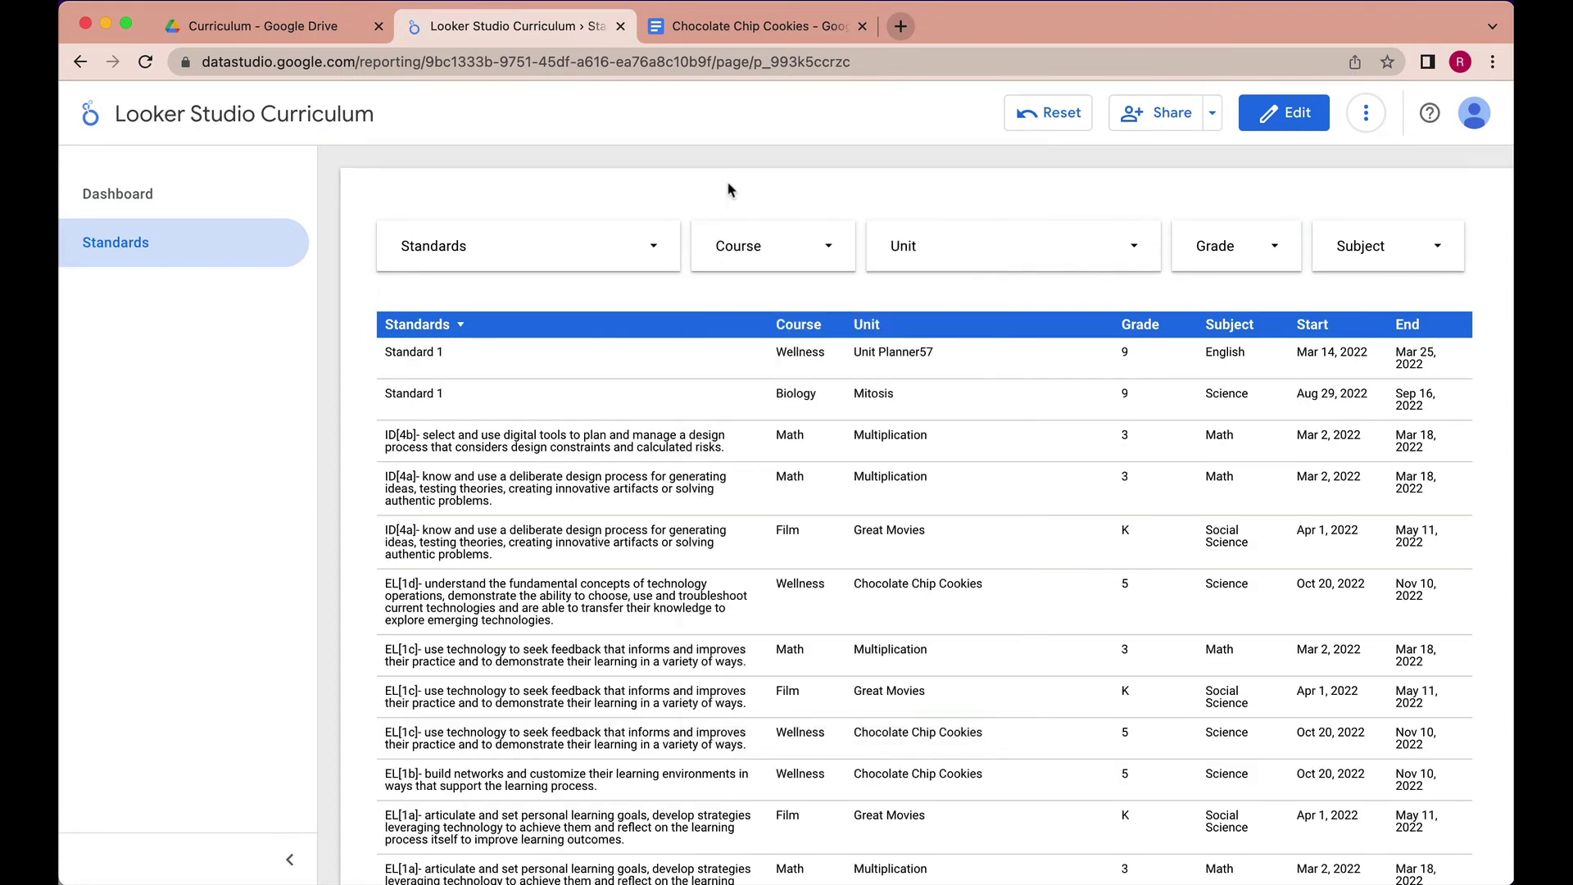
Step: Filter the Standards table to only EL[1c], then reopen and review the filter choices
click(677, 242)
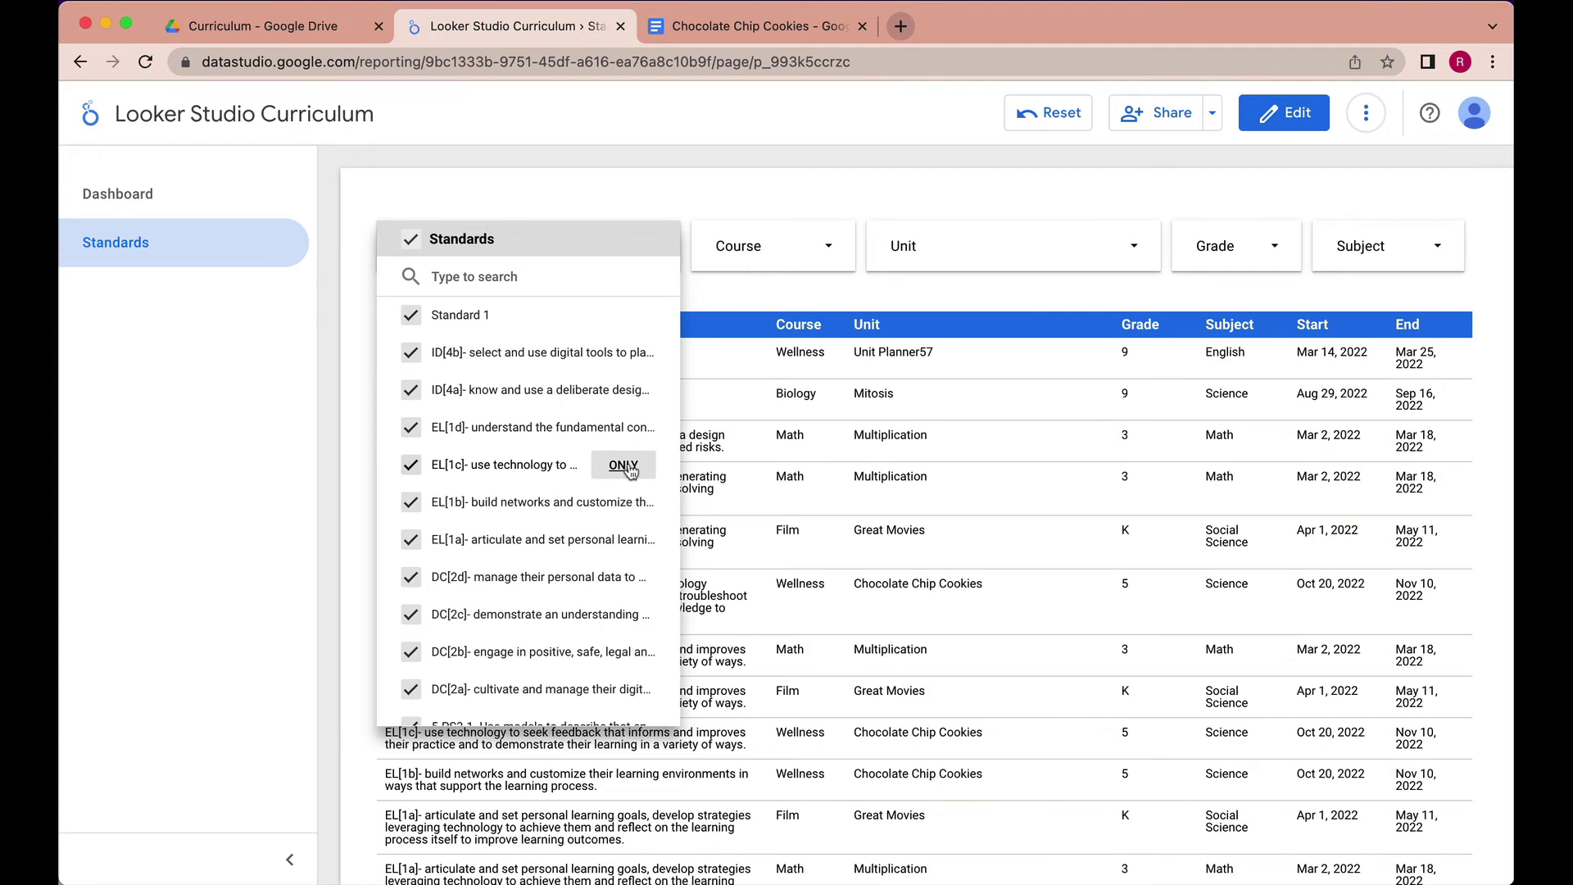
click(624, 466)
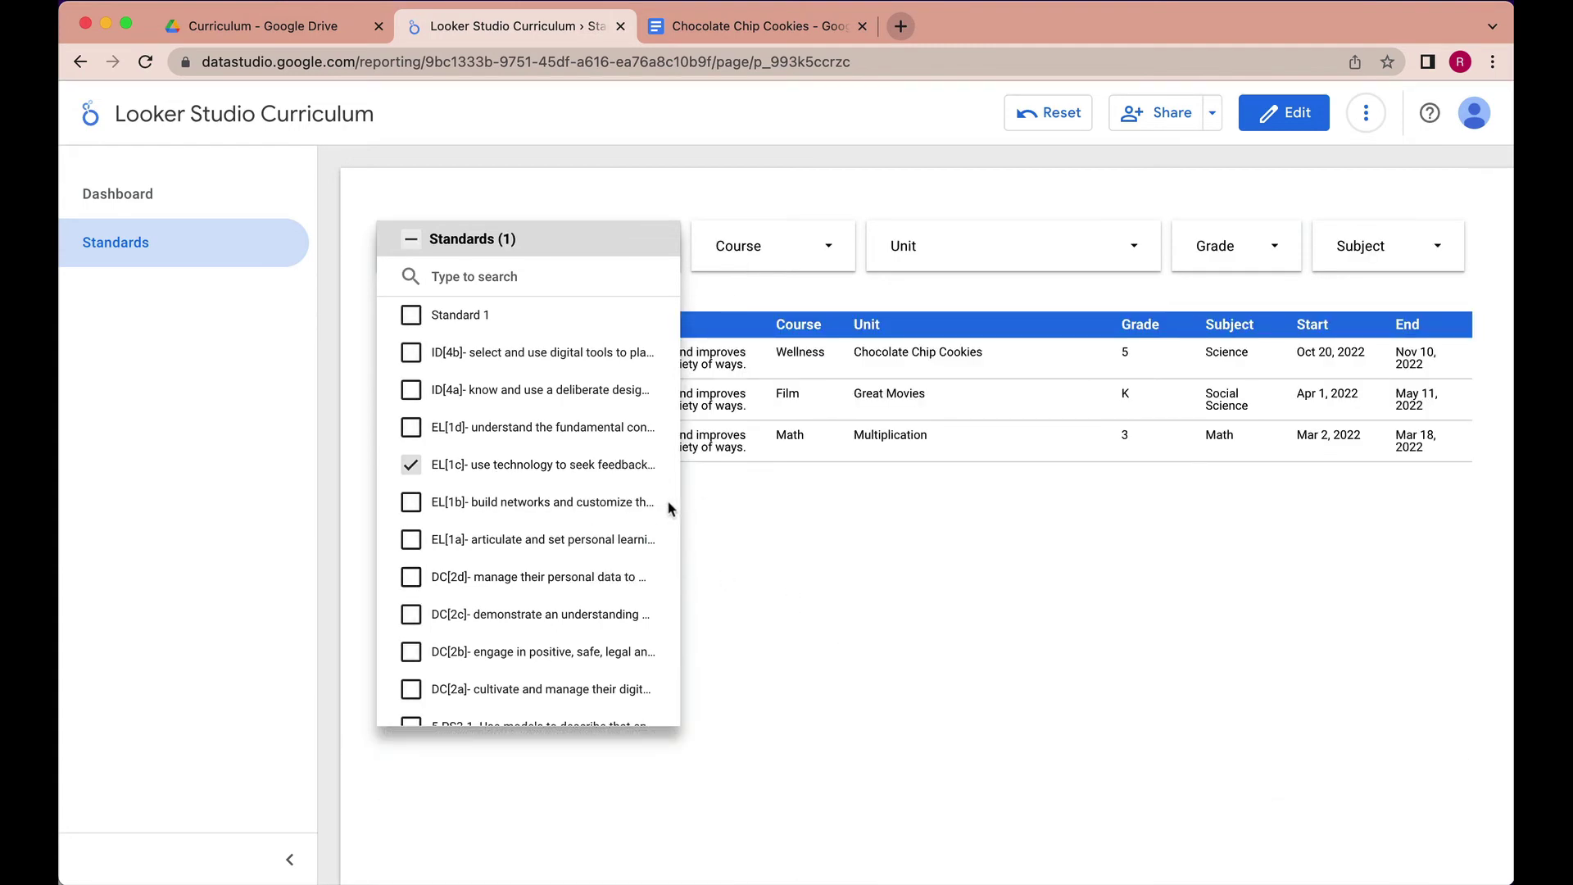
click(836, 571)
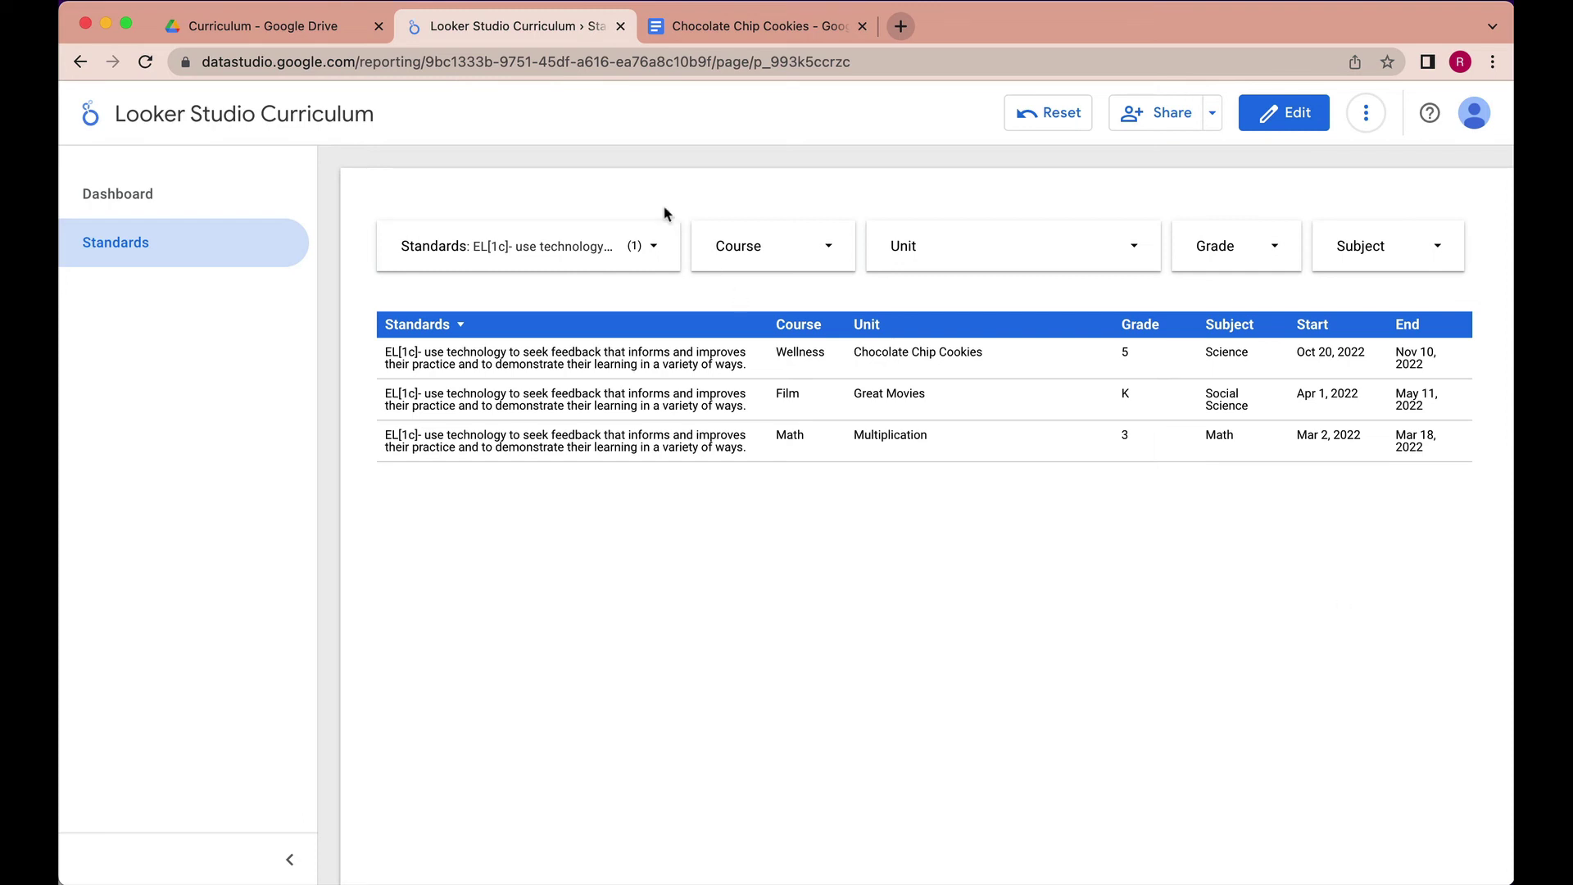
click(654, 246)
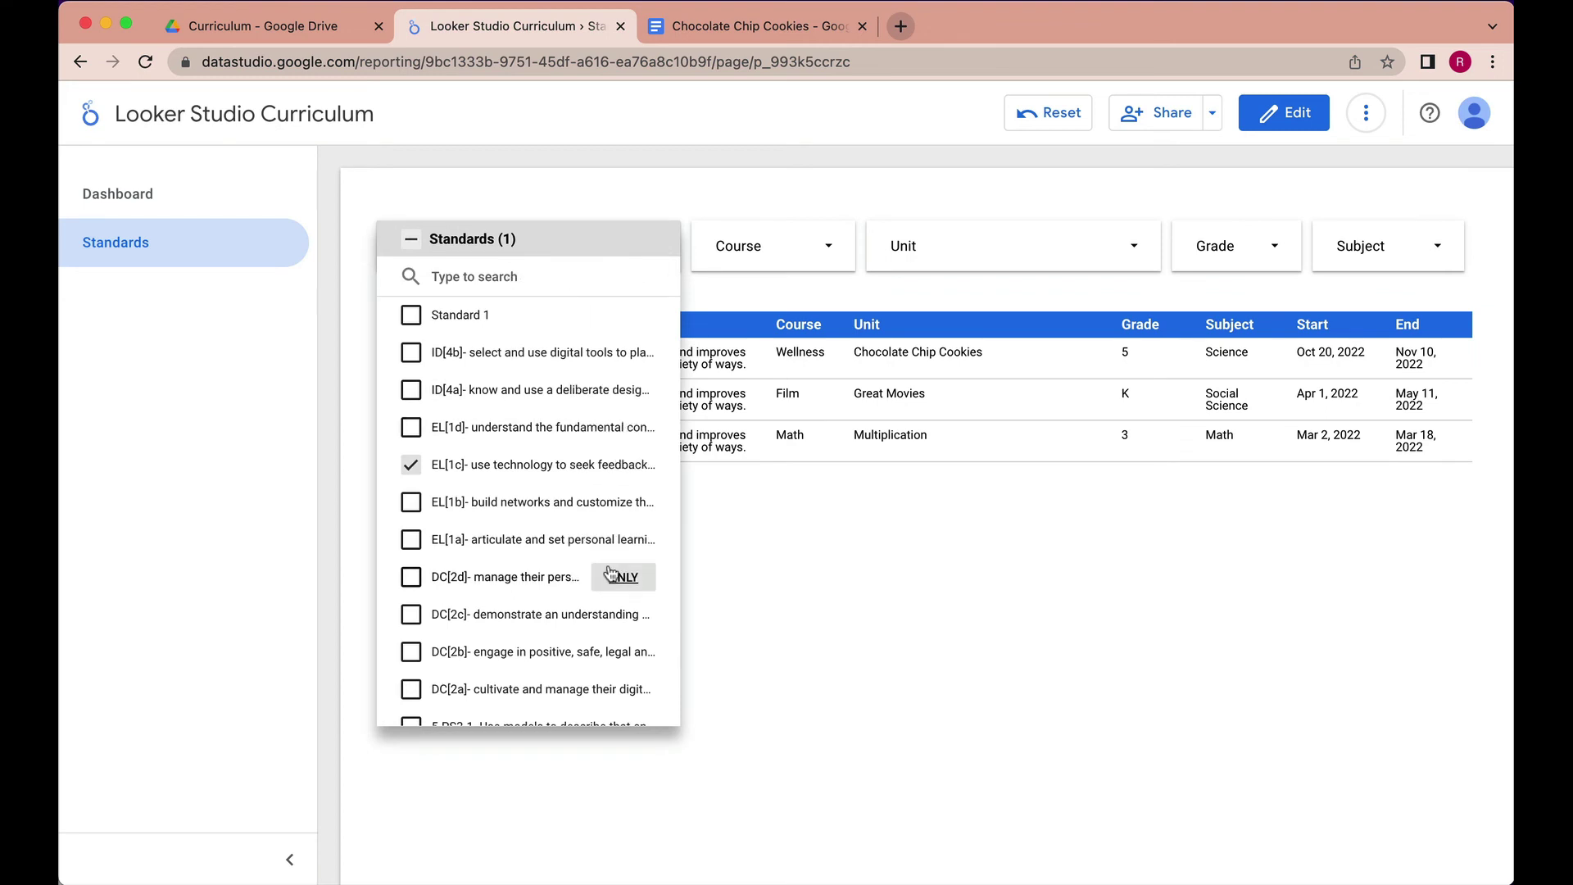
scroll(573, 625, down, 3)
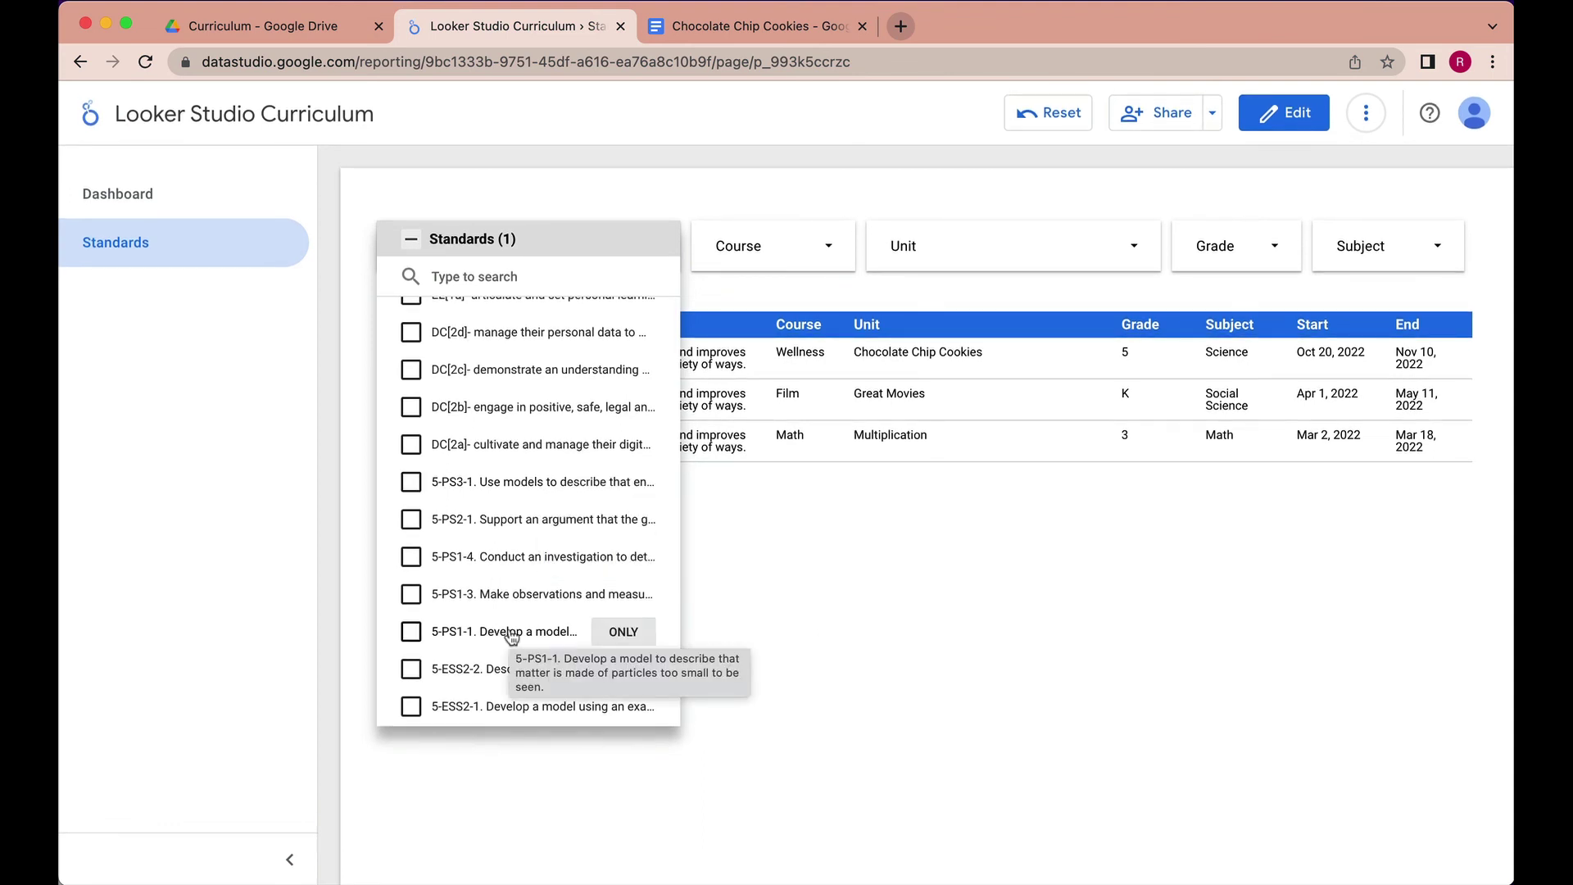
click(759, 188)
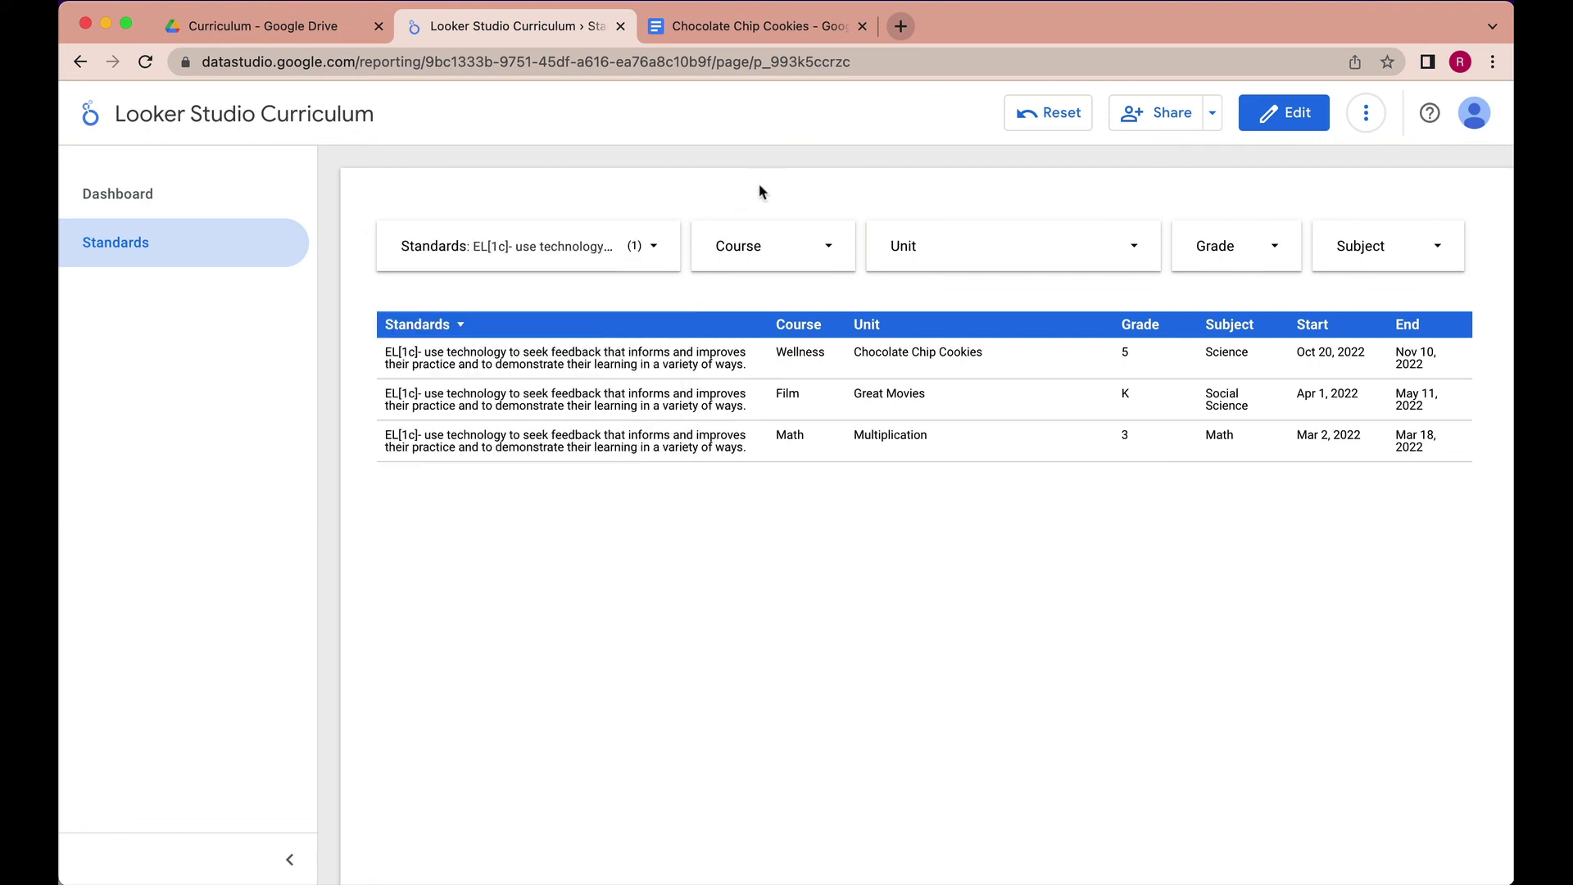
click(786, 26)
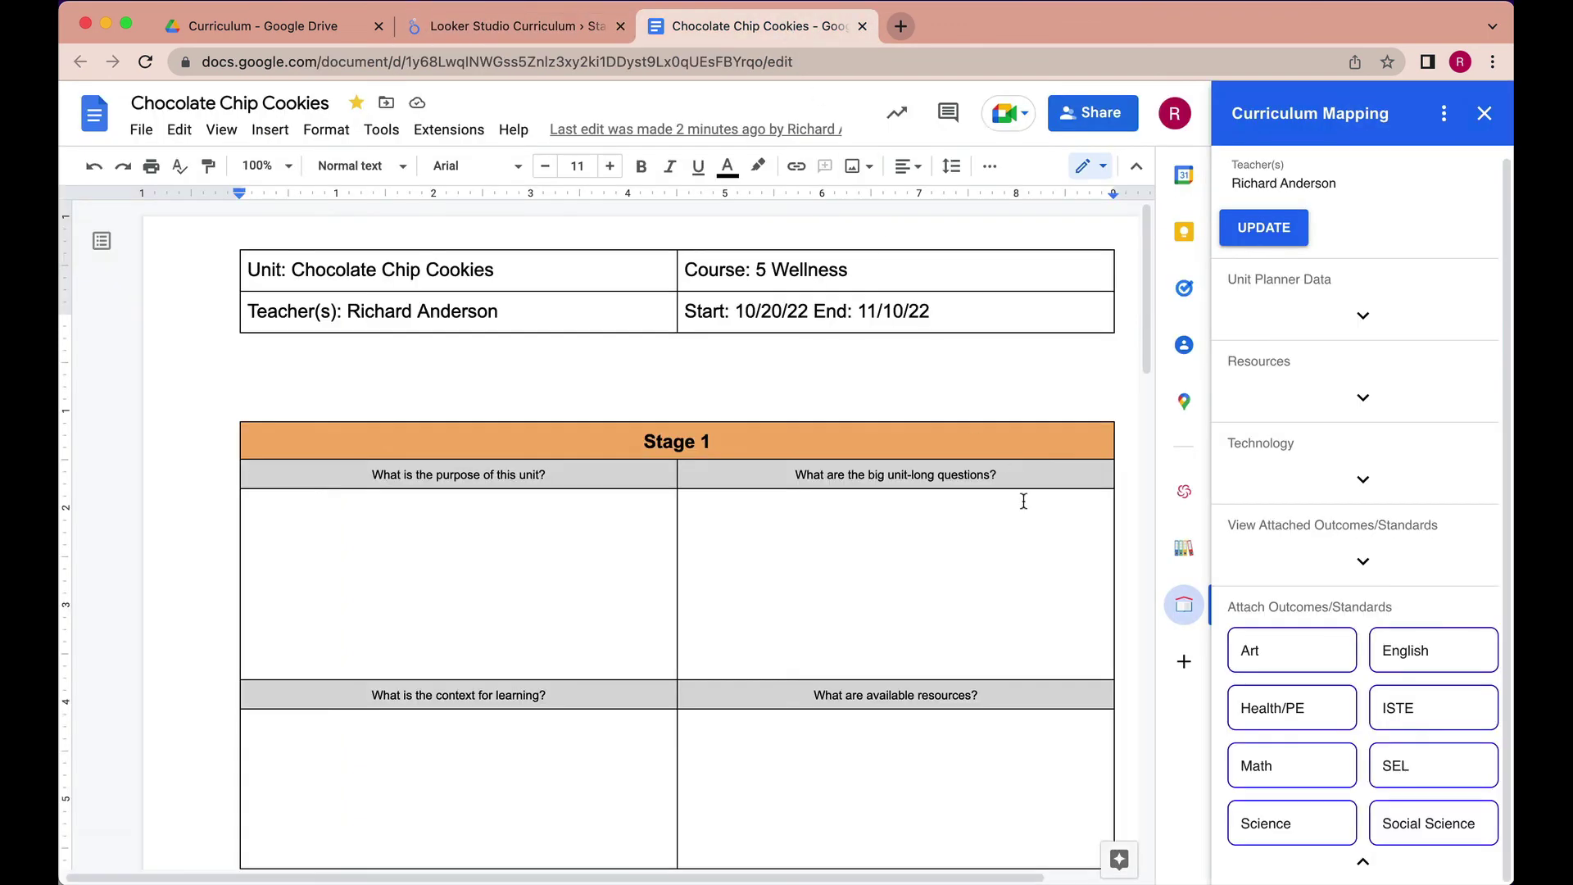
click(579, 30)
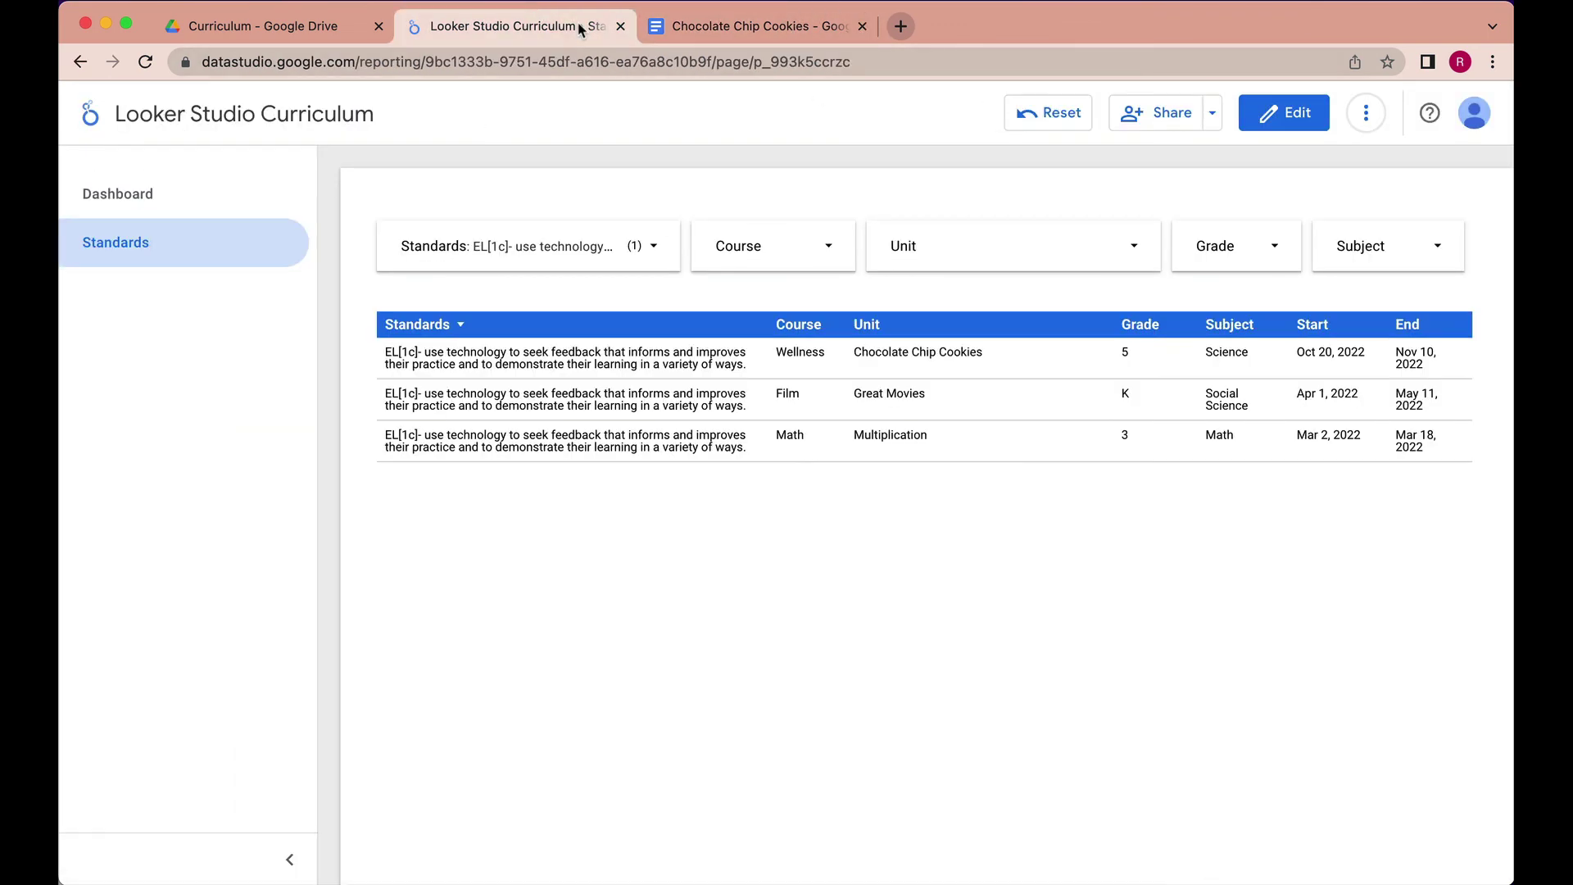